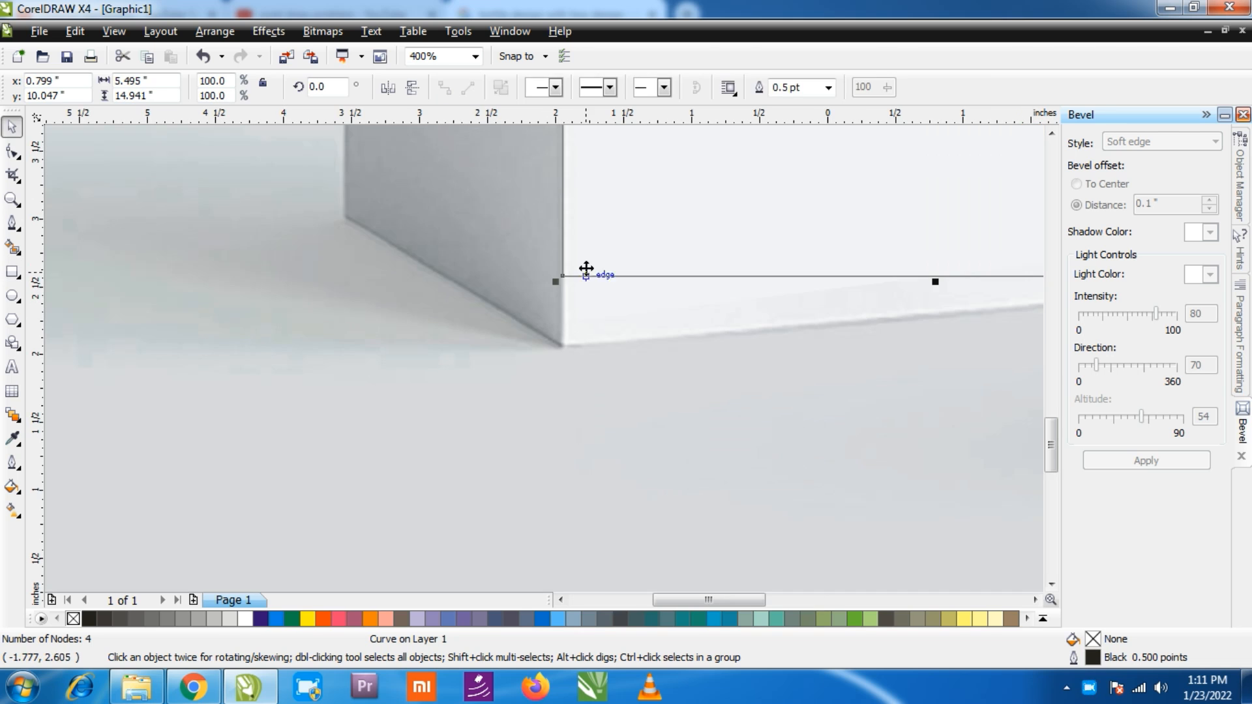
- Move the corner nodes of the front-face outline onto the corners of the box
{"action": "left_click_drag", "start_coordinate": [565, 275], "coordinate": [555, 376]}
{"action": "scroll", "coordinate": [564, 342], "scroll_direction": "down", "scroll_amount": 4}
{"action": "scroll", "coordinate": [551, 358], "scroll_direction": "up", "scroll_amount": 2}
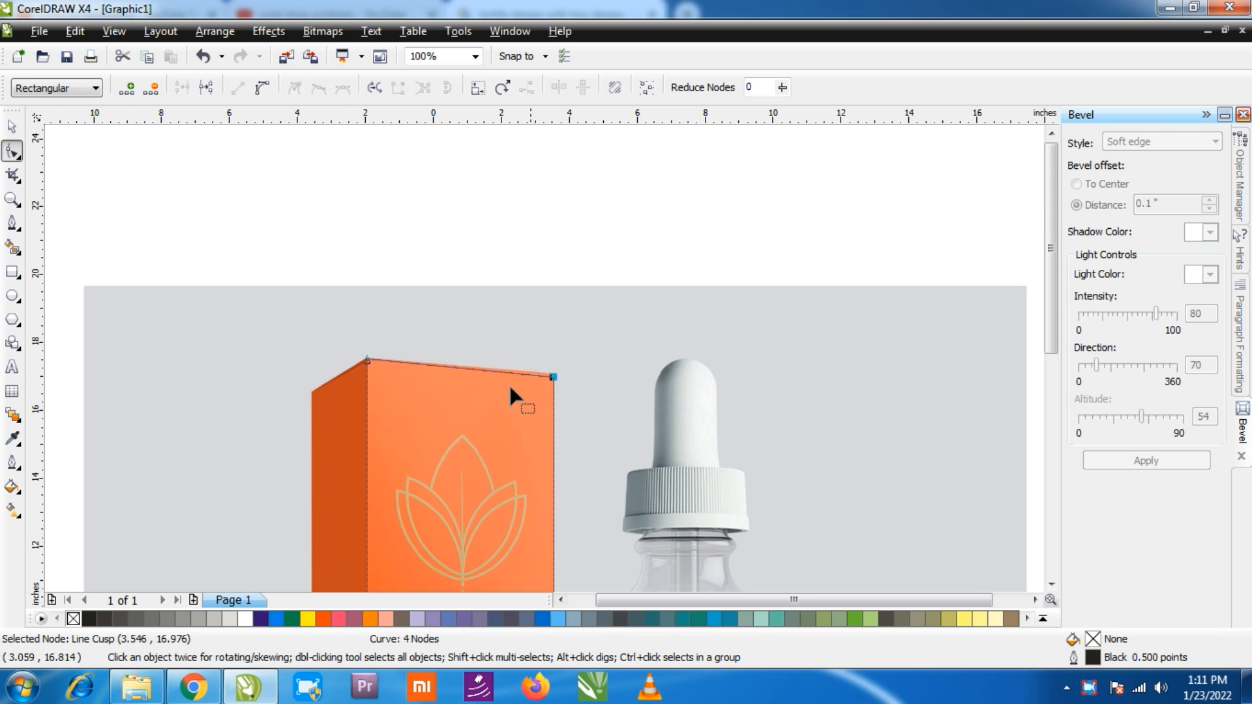
- Trace the shaded side face of the box with the Pen tool as a closed four-cornered outline
{"action": "left_click", "coordinate": [11, 224]}
{"action": "left_click", "coordinate": [377, 369]}
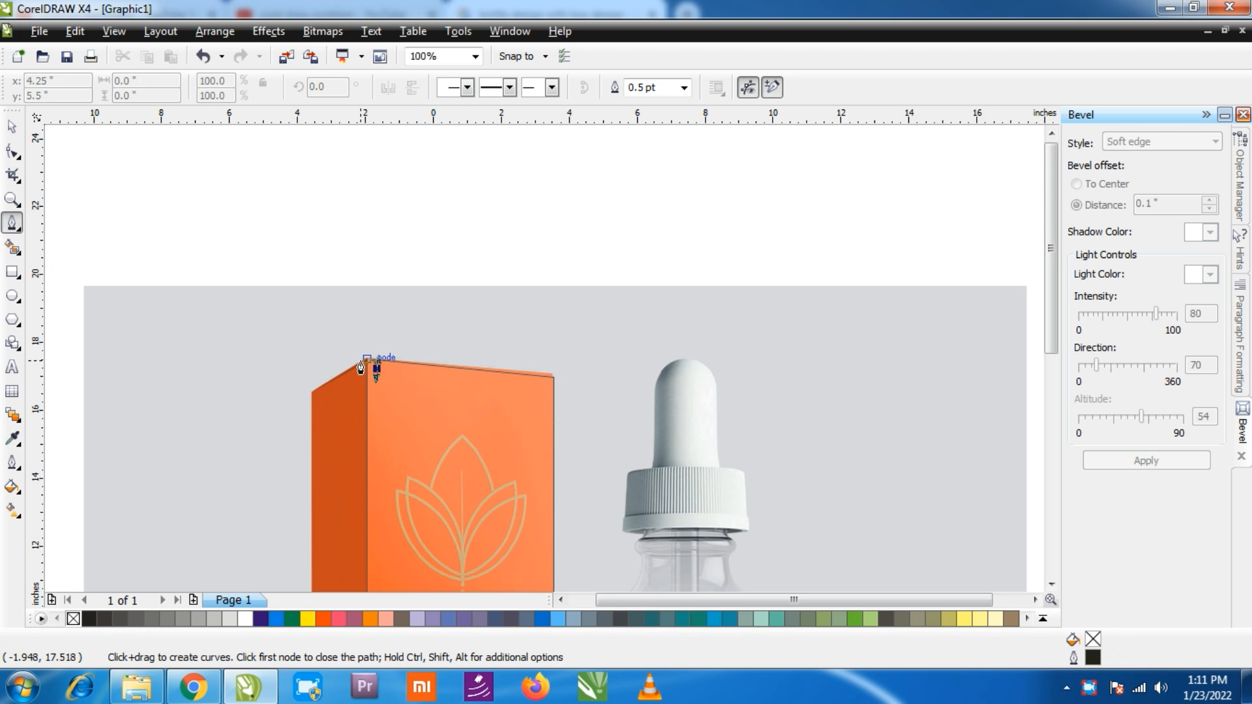
{"action": "left_click", "coordinate": [362, 367]}
{"action": "left_click", "coordinate": [313, 399]}
{"action": "scroll", "coordinate": [313, 399], "scroll_direction": "down", "scroll_amount": 5}
{"action": "scroll", "coordinate": [534, 384], "scroll_direction": "up", "scroll_amount": 5}
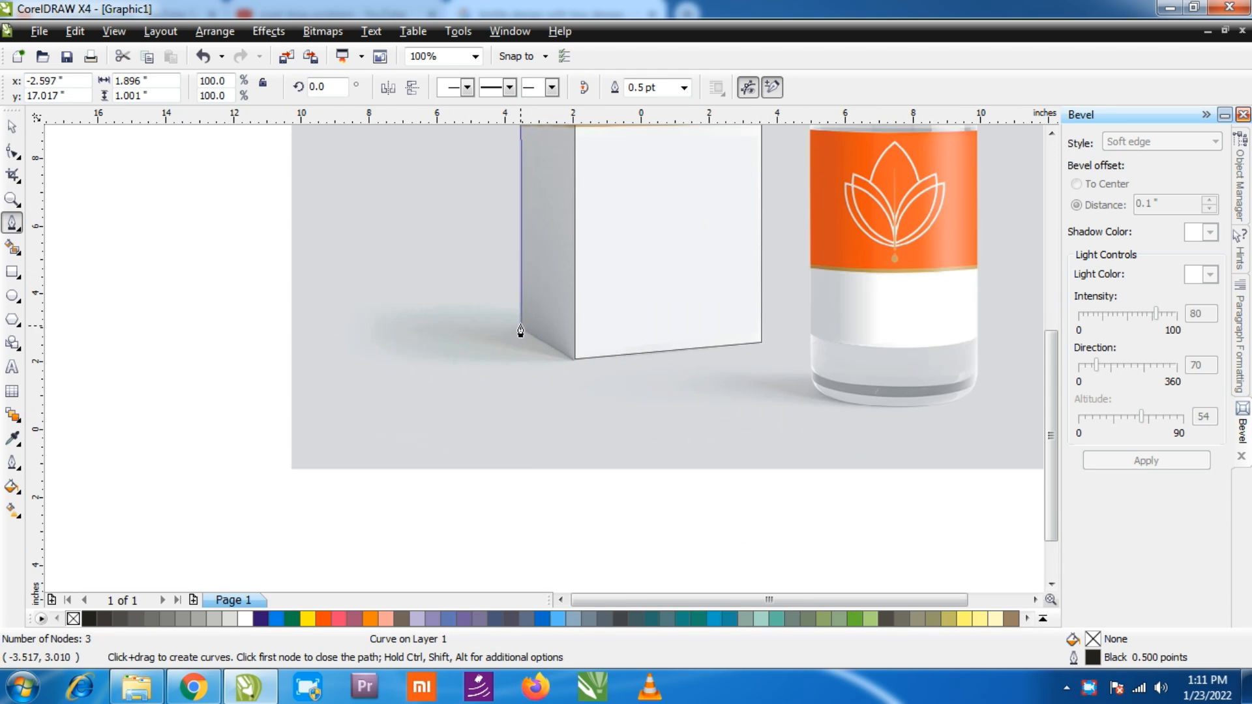
{"action": "scroll", "coordinate": [521, 331], "scroll_direction": "up", "scroll_amount": 3}
{"action": "left_click", "coordinate": [543, 378]}
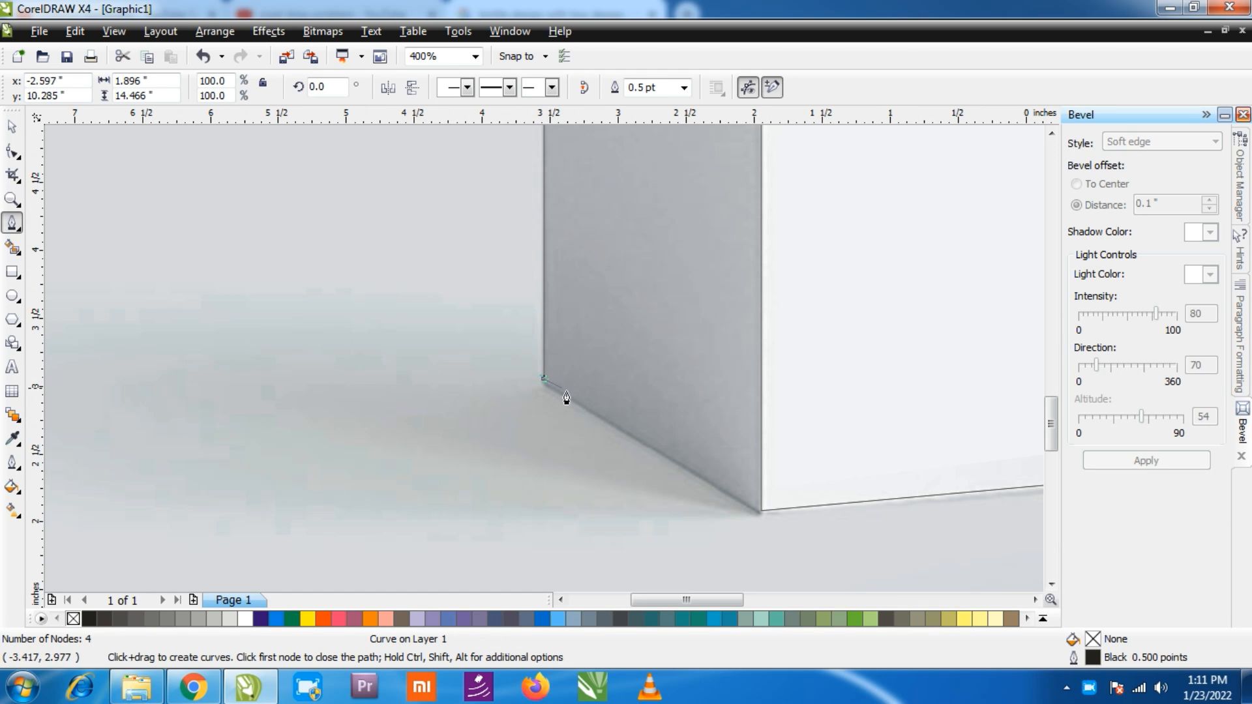
{"action": "left_click_drag", "start_coordinate": [761, 511], "coordinate": [814, 478]}
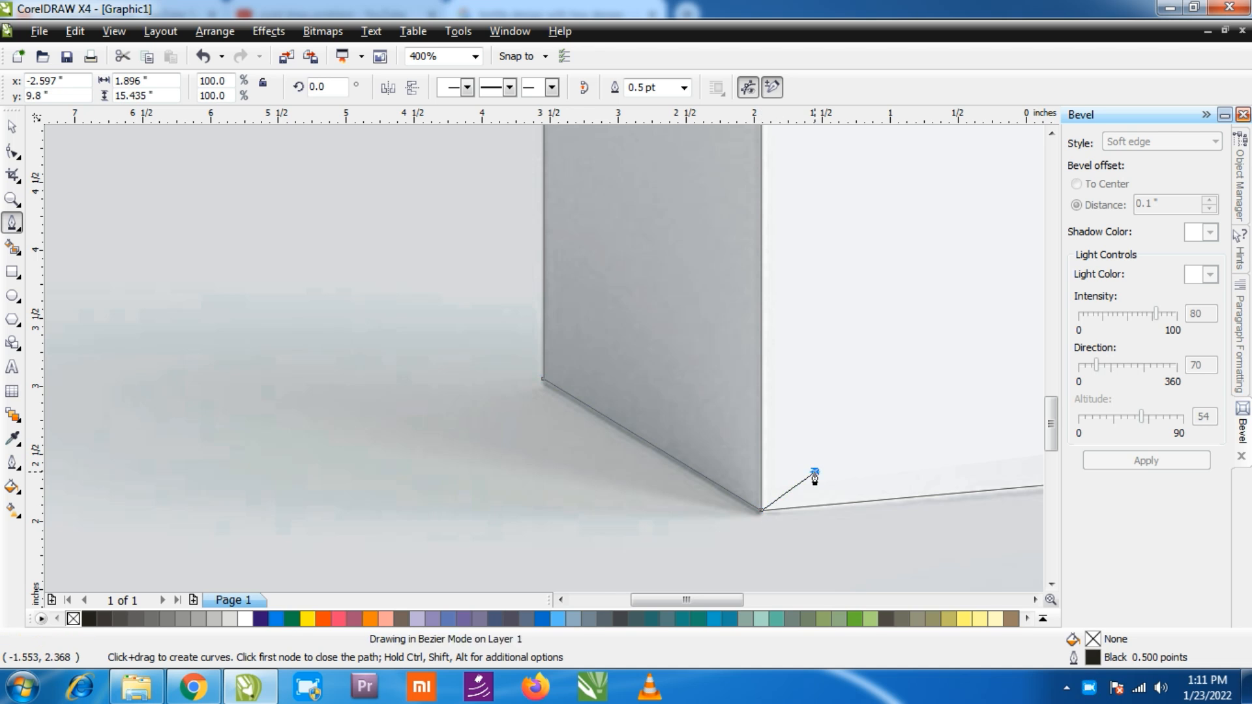
{"action": "scroll", "coordinate": [814, 478], "scroll_direction": "down", "scroll_amount": 5}
{"action": "scroll", "coordinate": [545, 363], "scroll_direction": "up", "scroll_amount": 3}
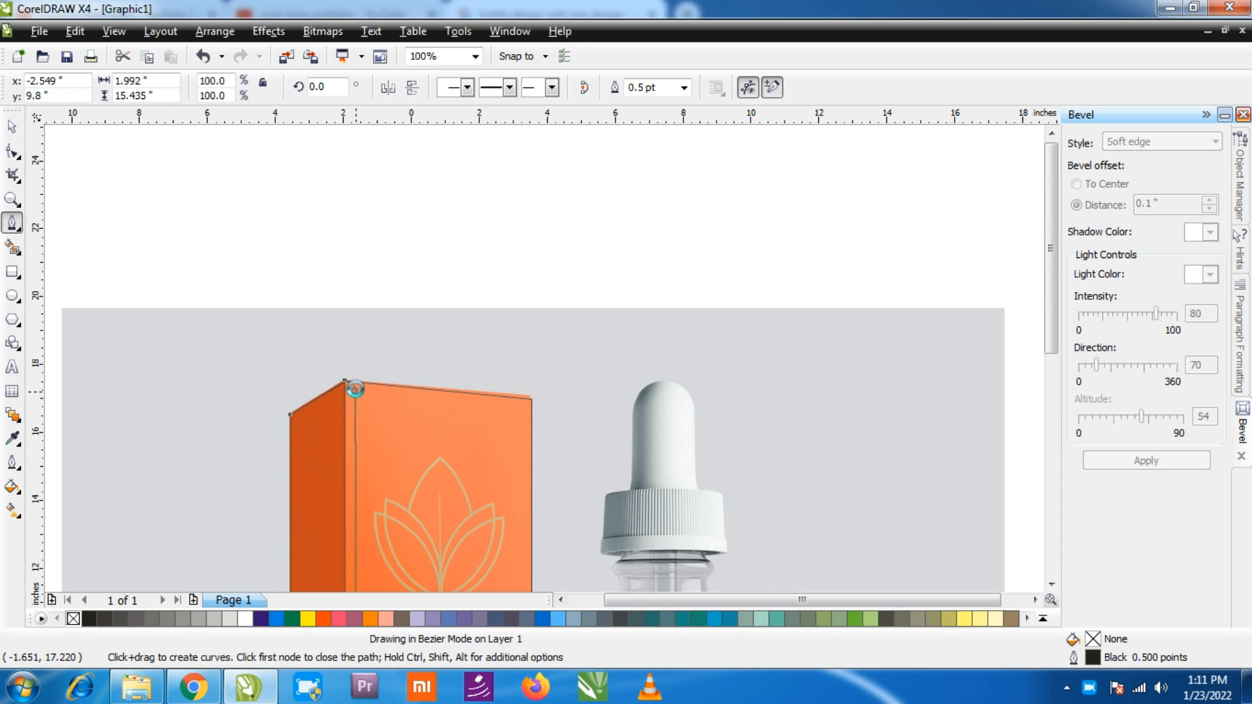
{"action": "left_click", "coordinate": [354, 389]}
- Weld the side-face and front-face outlines into one box outline
{"action": "key", "text": "space"}
{"action": "left_click", "coordinate": [437, 448], "text": "shift"}
{"action": "left_click", "coordinate": [556, 93]}
- PowerClip the photo into the box shape with no outline and place the cutout left of the original photo
{"action": "left_click", "coordinate": [496, 358]}
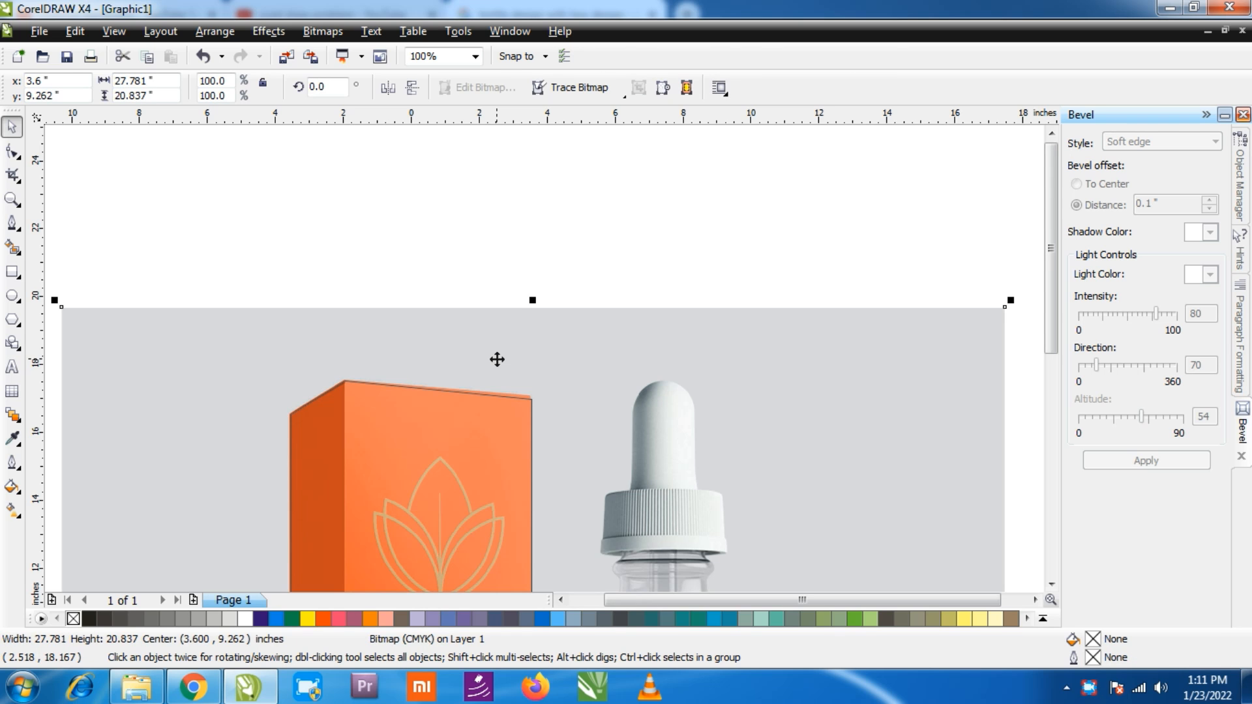
{"action": "left_click", "coordinate": [462, 436]}
{"action": "scroll", "coordinate": [462, 436], "scroll_direction": "down", "scroll_amount": 2}
{"action": "left_click_drag", "start_coordinate": [535, 374], "coordinate": [366, 382]}
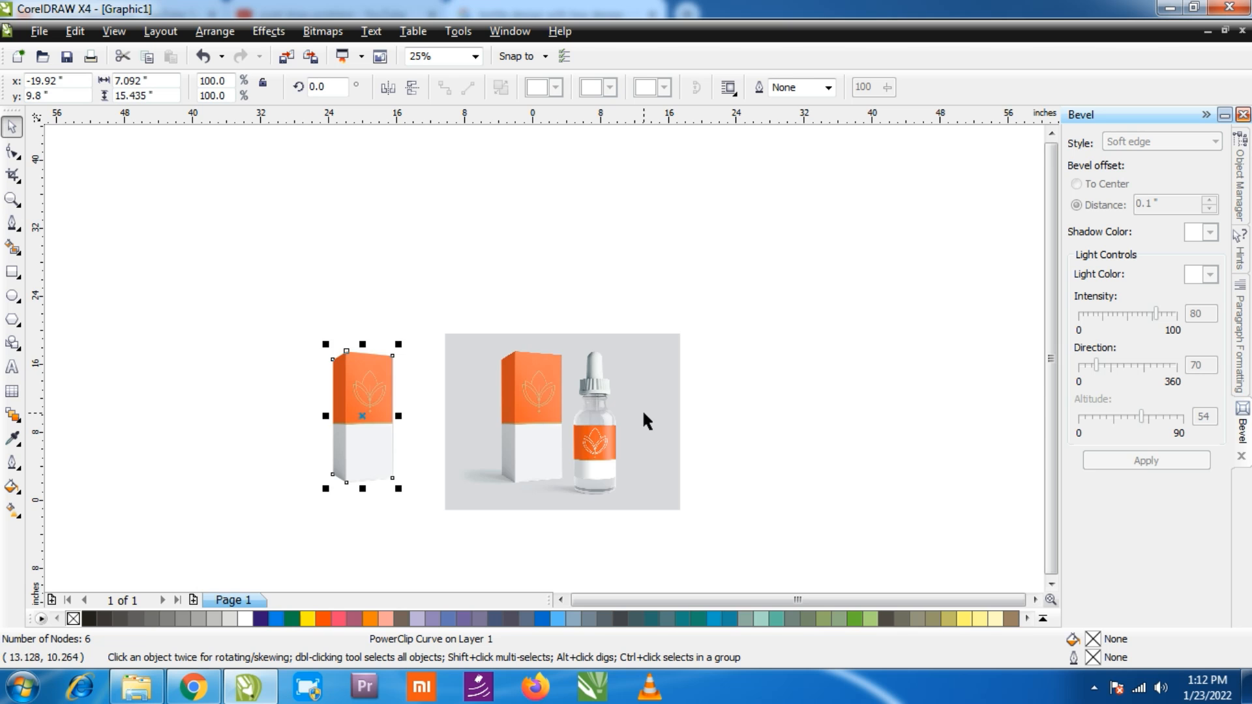
- Start a Pen path around the dropper bulb's rounded top and down its right side
{"action": "scroll", "coordinate": [381, 455], "scroll_direction": "up", "scroll_amount": 3}
{"action": "scroll", "coordinate": [544, 360], "scroll_direction": "down", "scroll_amount": 4}
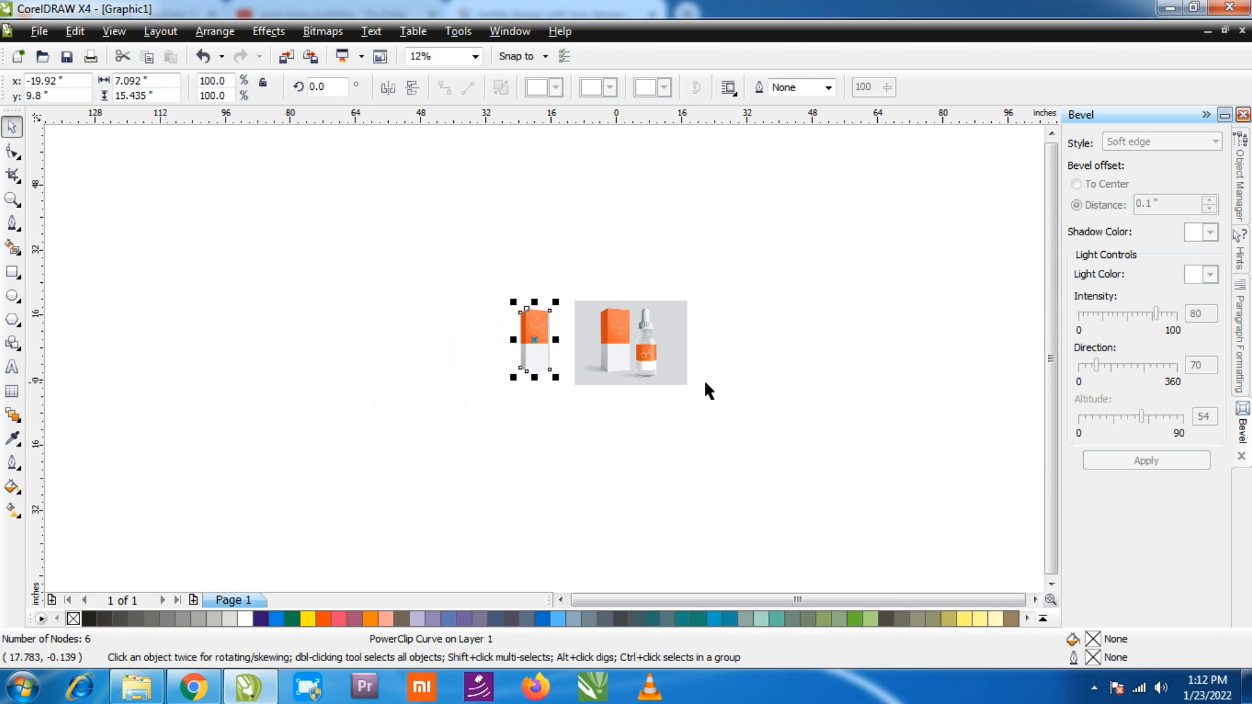
{"action": "scroll", "coordinate": [544, 359], "scroll_direction": "up", "scroll_amount": 2}
{"action": "left_click", "coordinate": [12, 223]}
{"action": "scroll", "coordinate": [665, 251], "scroll_direction": "up", "scroll_amount": 3}
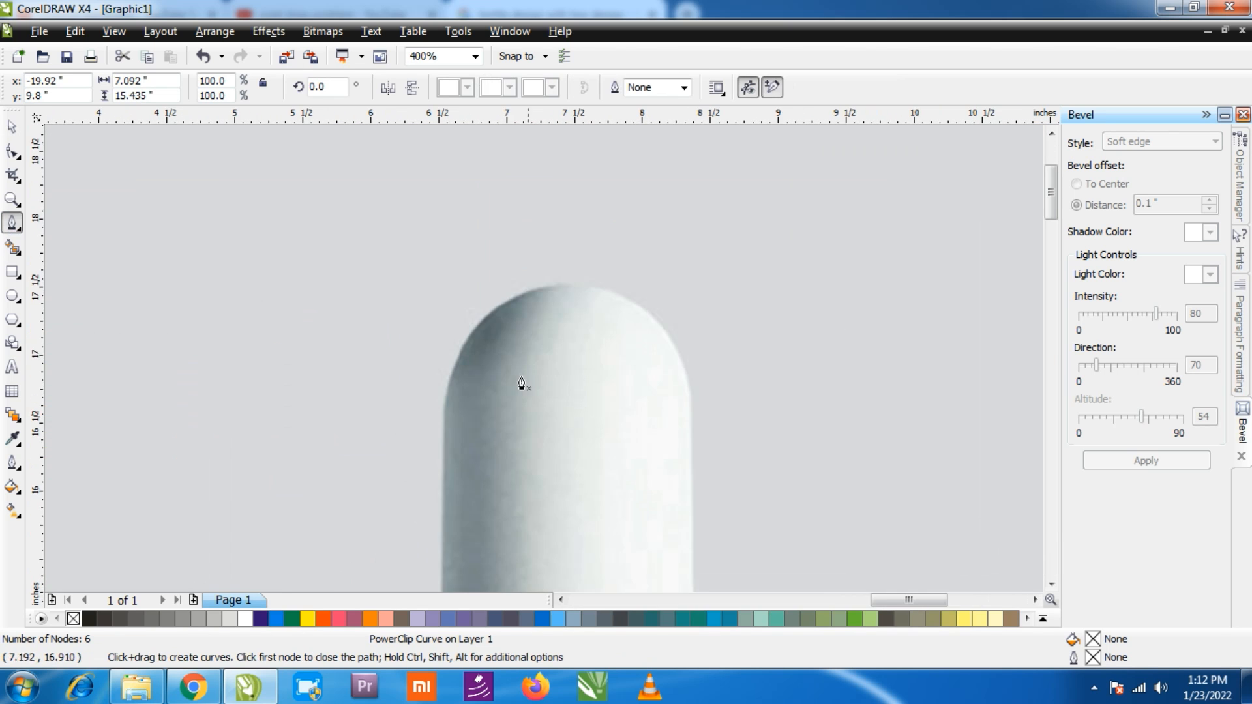
{"action": "left_click", "coordinate": [450, 452]}
{"action": "left_click_drag", "start_coordinate": [459, 377], "coordinate": [477, 337]}
{"action": "left_click_drag", "start_coordinate": [560, 290], "coordinate": [619, 290]}
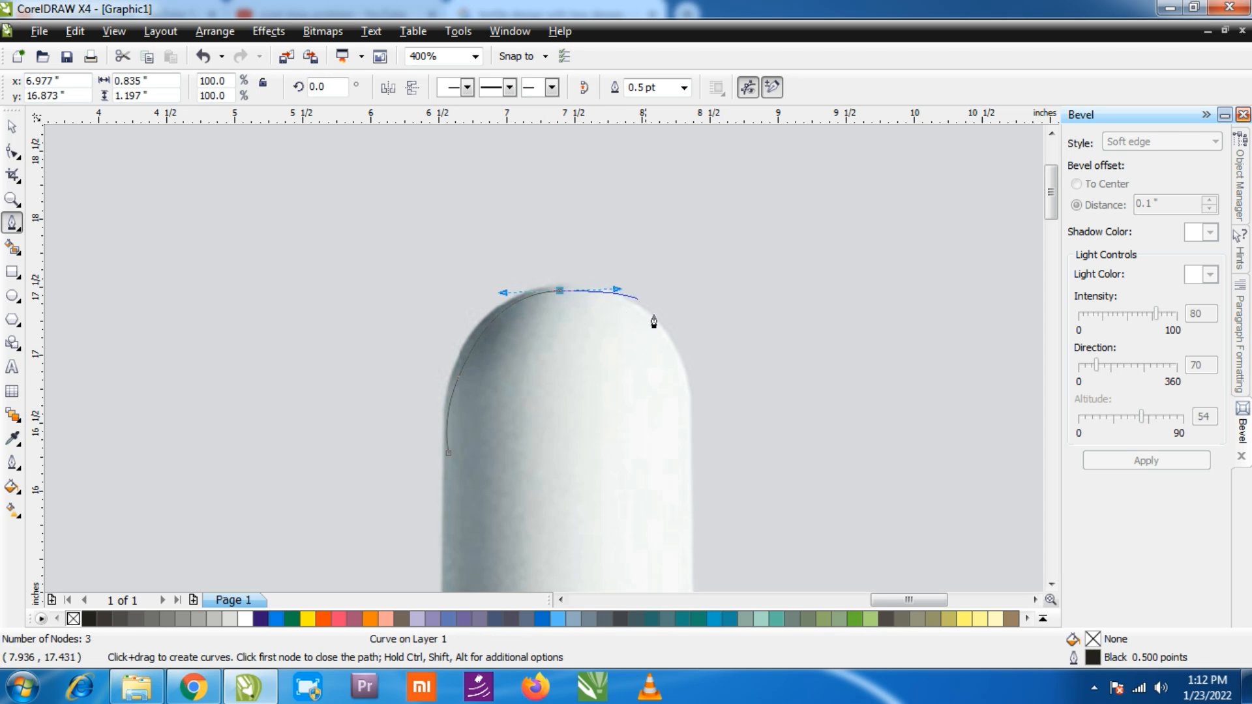
{"action": "left_click_drag", "start_coordinate": [682, 377], "coordinate": [698, 435]}
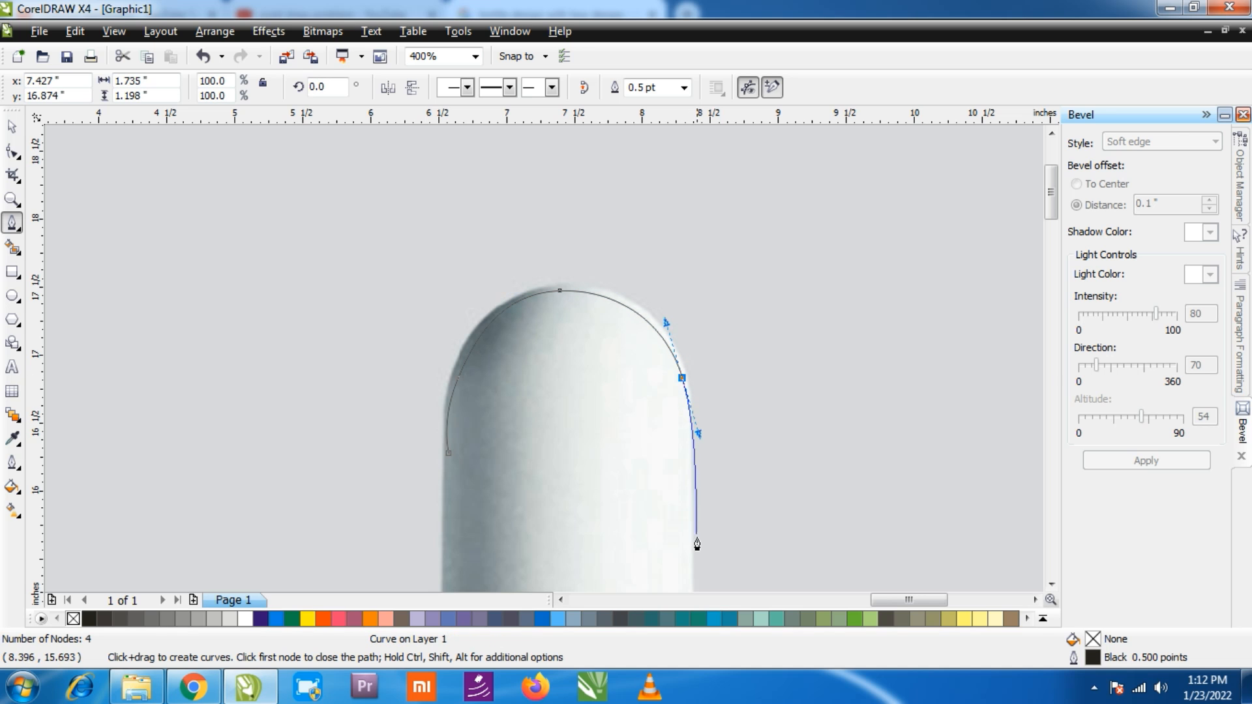
{"action": "left_click", "coordinate": [689, 574]}
- Continue the path down the bulb, around the right edge of the ribbed cap and along the bottle's lip
{"action": "scroll", "coordinate": [495, 259], "scroll_direction": "down", "scroll_amount": 2}
{"action": "scroll", "coordinate": [546, 392], "scroll_direction": "up", "scroll_amount": 1}
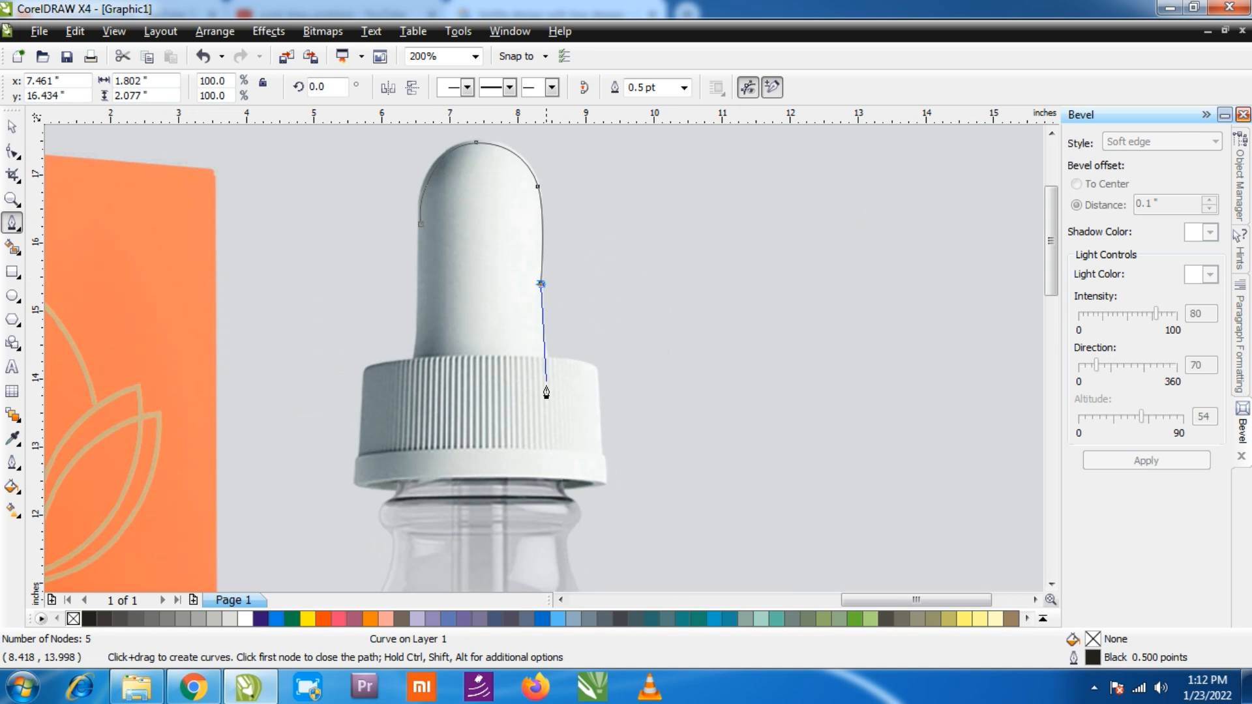
{"action": "left_click", "coordinate": [547, 359]}
{"action": "left_click_drag", "start_coordinate": [595, 371], "coordinate": [604, 390]}
{"action": "left_click", "coordinate": [600, 463]}
{"action": "left_click", "coordinate": [605, 484]}
{"action": "scroll", "coordinate": [606, 485], "scroll_direction": "up", "scroll_amount": 2}
{"action": "left_click_drag", "start_coordinate": [482, 368], "coordinate": [460, 546]}
{"action": "left_click_drag", "start_coordinate": [467, 503], "coordinate": [414, 564]}
- Extend the path around the bottle's neck and right shoulder down to the top of the orange label
{"action": "scroll", "coordinate": [577, 336], "scroll_direction": "down", "scroll_amount": 2}
{"action": "scroll", "coordinate": [554, 448], "scroll_direction": "up", "scroll_amount": 2}
{"action": "left_click_drag", "start_coordinate": [511, 376], "coordinate": [538, 463]}
{"action": "left_click_drag", "start_coordinate": [682, 577], "coordinate": [684, 582]}
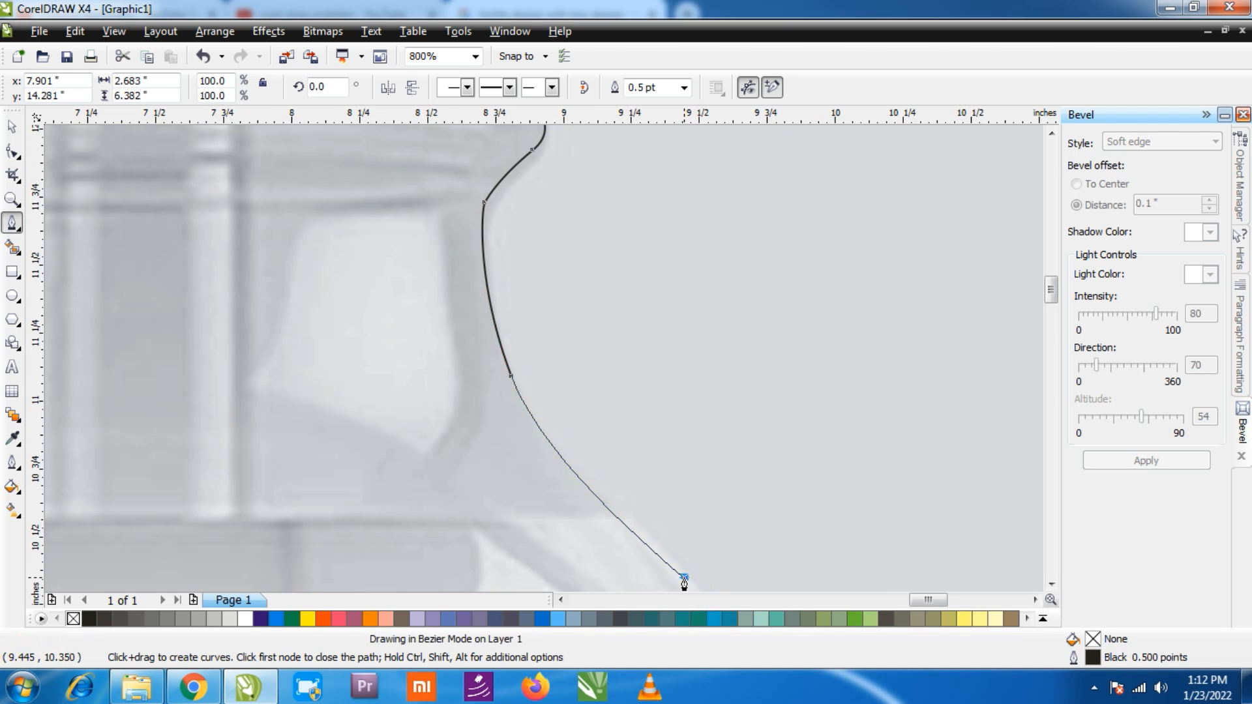
{"action": "scroll", "coordinate": [559, 357], "scroll_direction": "down", "scroll_amount": 3}
{"action": "scroll", "coordinate": [561, 381], "scroll_direction": "up", "scroll_amount": 1}
{"action": "left_click_drag", "start_coordinate": [556, 391], "coordinate": [558, 472]}
{"action": "scroll", "coordinate": [581, 342], "scroll_direction": "down", "scroll_amount": 1}
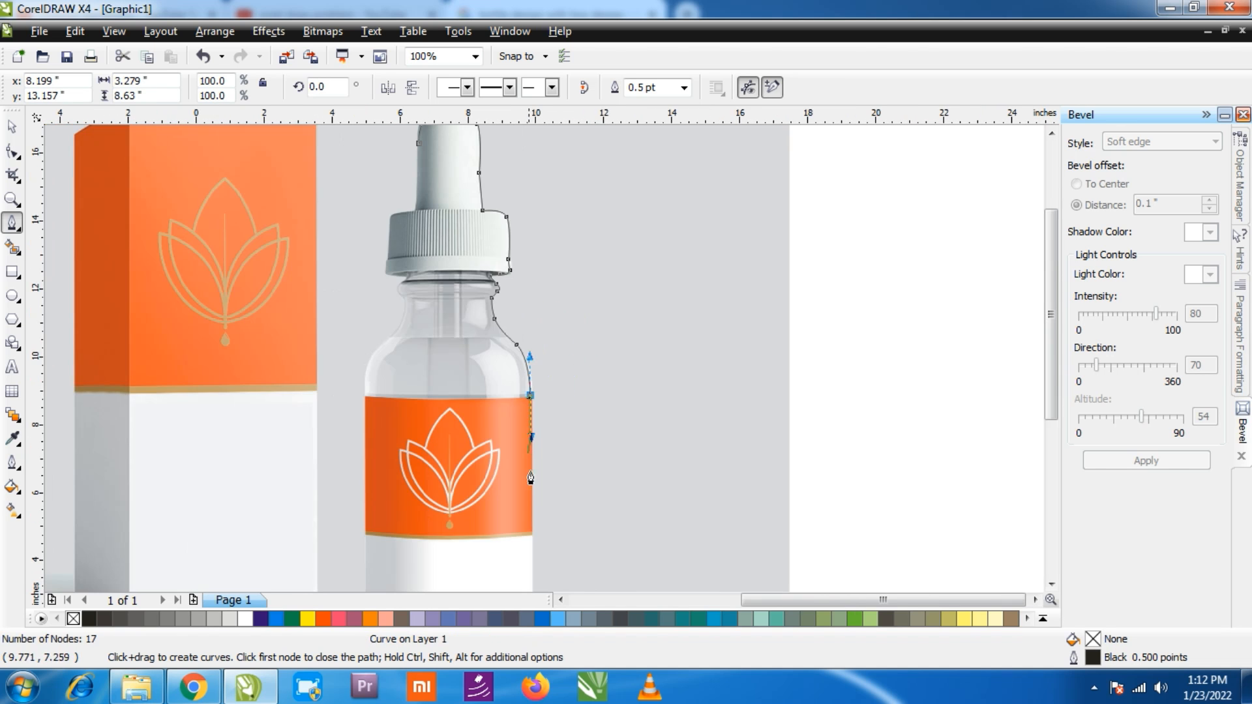
- Continue the path straight down the bottle's right side and around its curved base
{"action": "scroll", "coordinate": [522, 423], "scroll_direction": "down", "scroll_amount": 1}
{"action": "scroll", "coordinate": [542, 427], "scroll_direction": "up", "scroll_amount": 2}
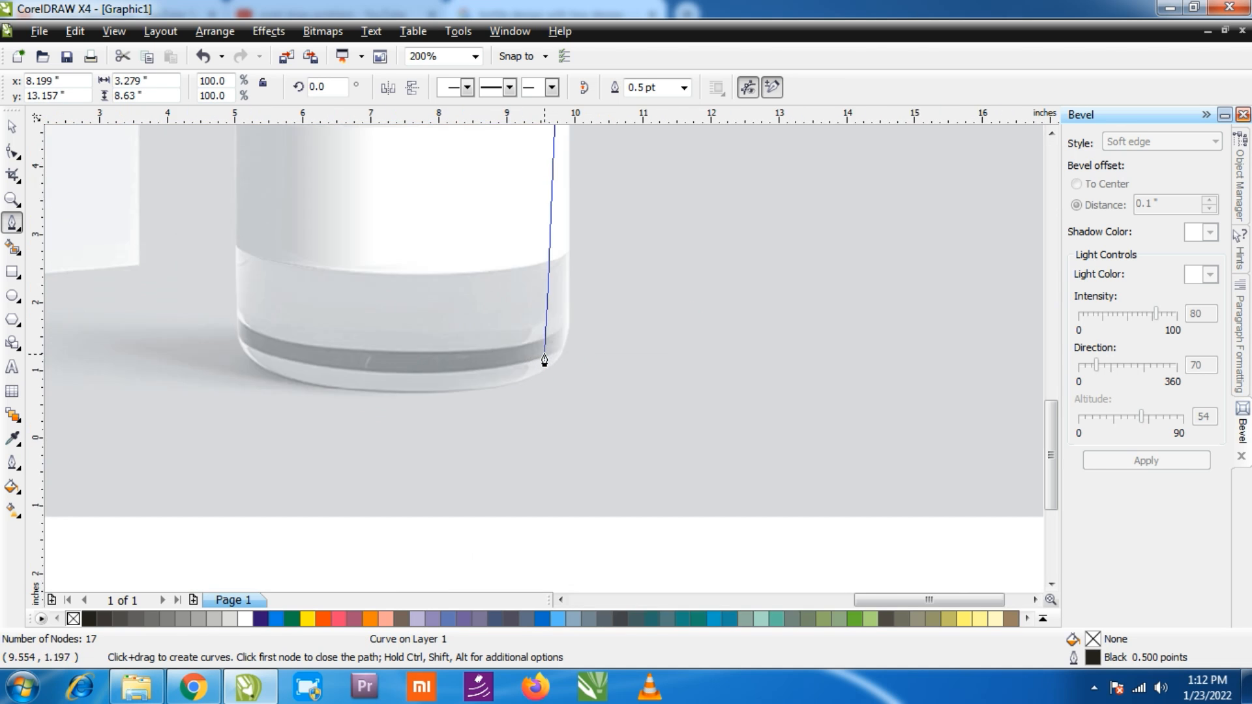
{"action": "left_click", "coordinate": [567, 321]}
{"action": "scroll", "coordinate": [565, 355], "scroll_direction": "up", "scroll_amount": 1}
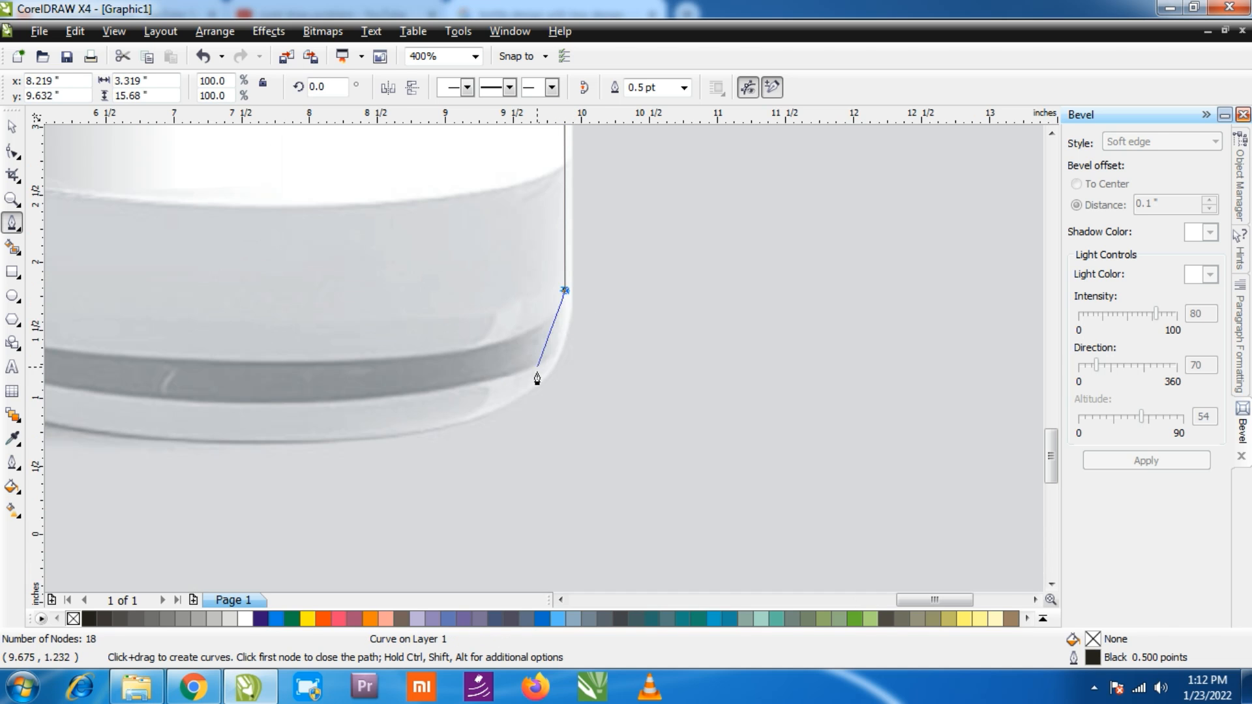
{"action": "left_click_drag", "start_coordinate": [530, 384], "coordinate": [494, 408]}
{"action": "left_click_drag", "start_coordinate": [364, 432], "coordinate": [326, 434]}
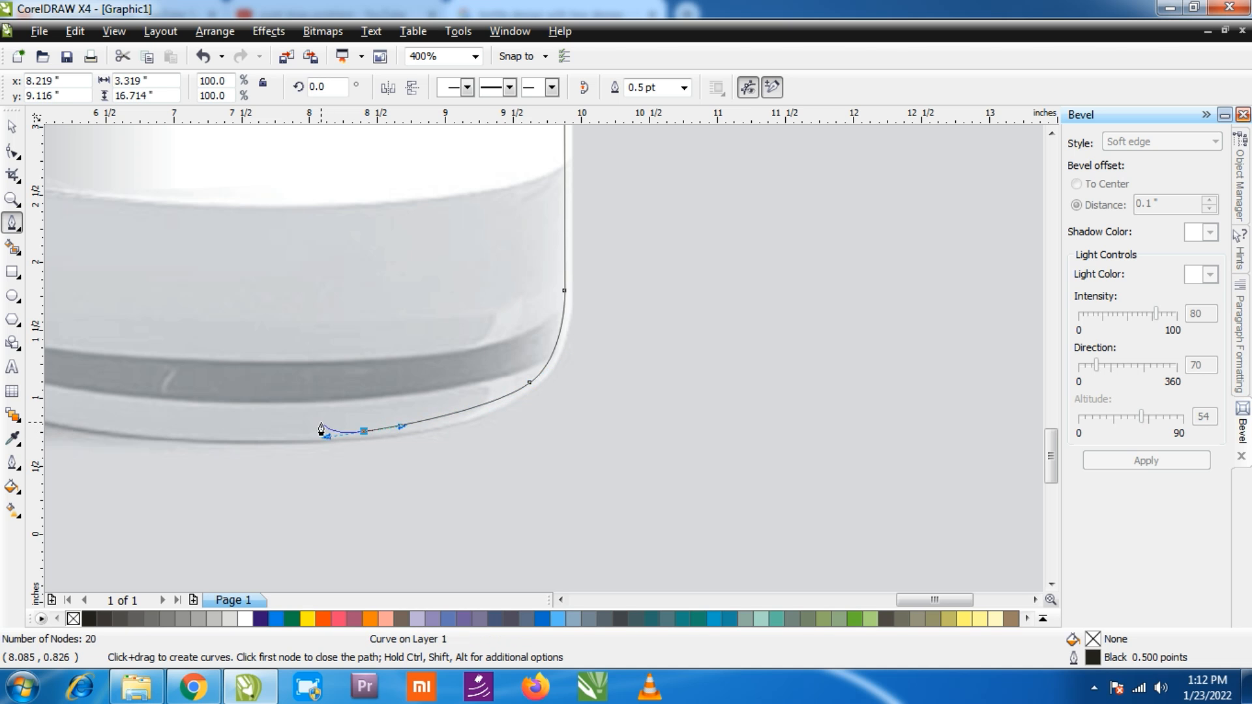
{"action": "left_click", "coordinate": [117, 434]}
- Close the half-bottle outline from the base back to its starting node on the dropper bulb
{"action": "scroll", "coordinate": [118, 434], "scroll_direction": "down", "scroll_amount": 3}
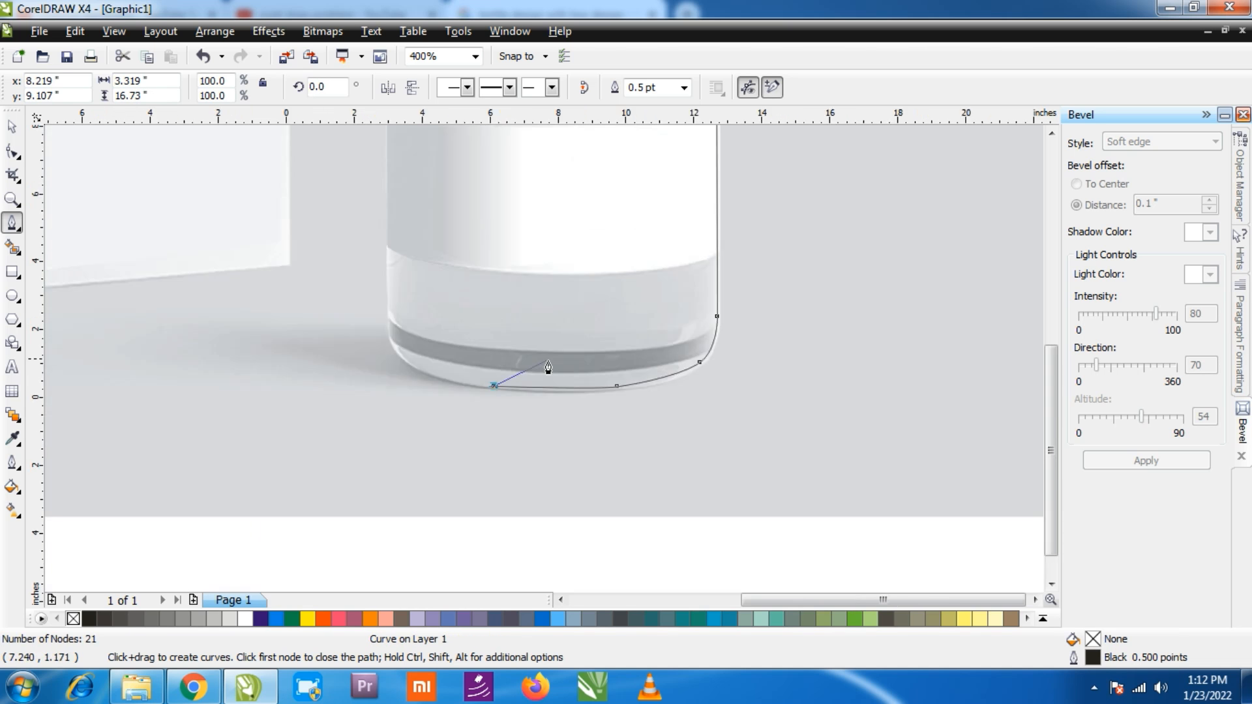
{"action": "scroll", "coordinate": [534, 129], "scroll_direction": "up", "scroll_amount": 2}
{"action": "scroll", "coordinate": [543, 367], "scroll_direction": "down", "scroll_amount": 3}
{"action": "scroll", "coordinate": [535, 241], "scroll_direction": "up", "scroll_amount": 2}
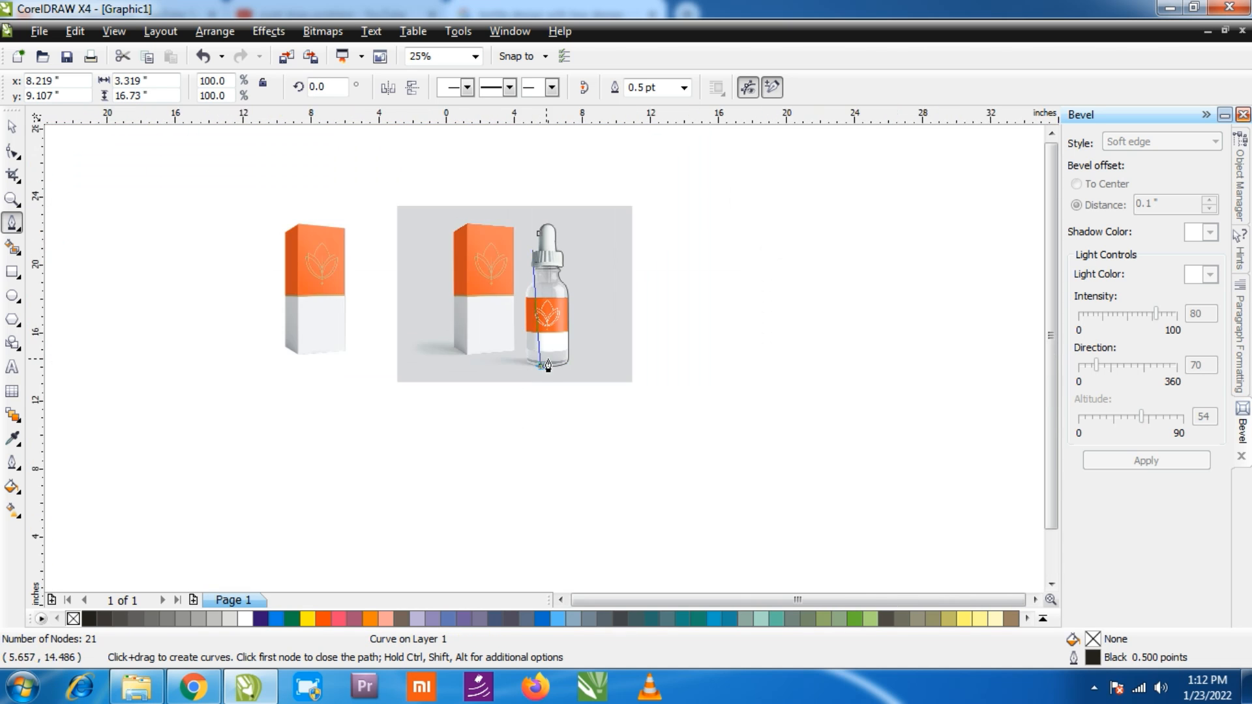
{"action": "left_click", "coordinate": [562, 298]}
{"action": "key", "text": "space"}
{"action": "left_click_drag", "start_coordinate": [587, 357], "coordinate": [733, 341]}
{"action": "key", "text": "ctrl+z"}
{"action": "left_click", "coordinate": [114, 31]}
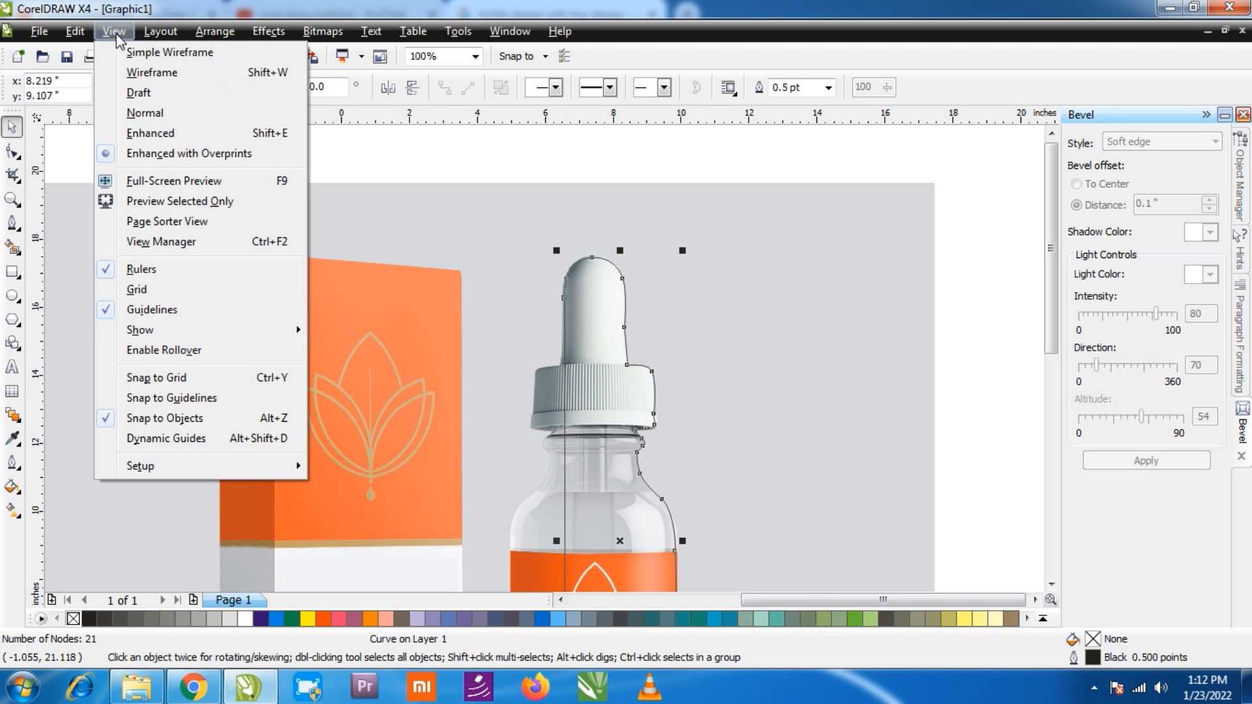
{"action": "mouse_move", "coordinate": [93, 33]}
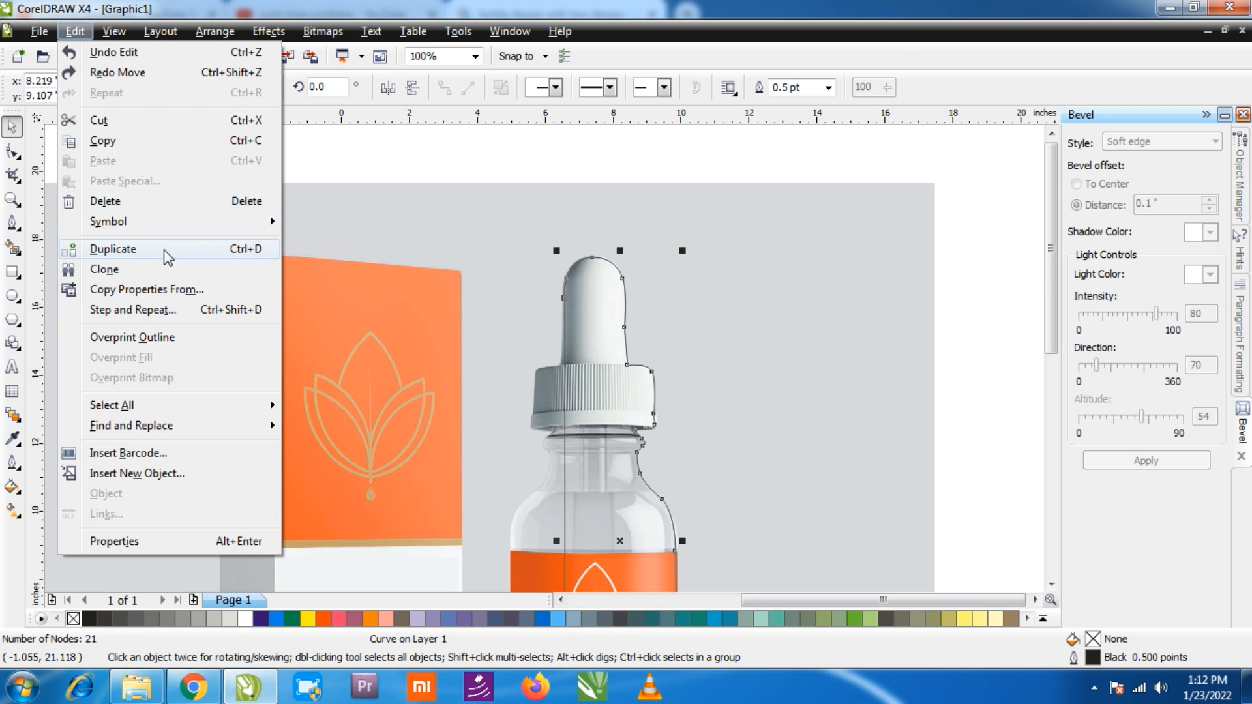
{"action": "left_click", "coordinate": [112, 248]}
{"action": "key", "text": "ctrl+z"}
- Set the duplicate distance to 0 horizontally and vertically, and reselect the half-bottle outline
{"action": "left_click", "coordinate": [574, 140]}
{"action": "type", "text": "0"}
{"action": "key", "text": "Tab"}
{"action": "type", "text": "0"}
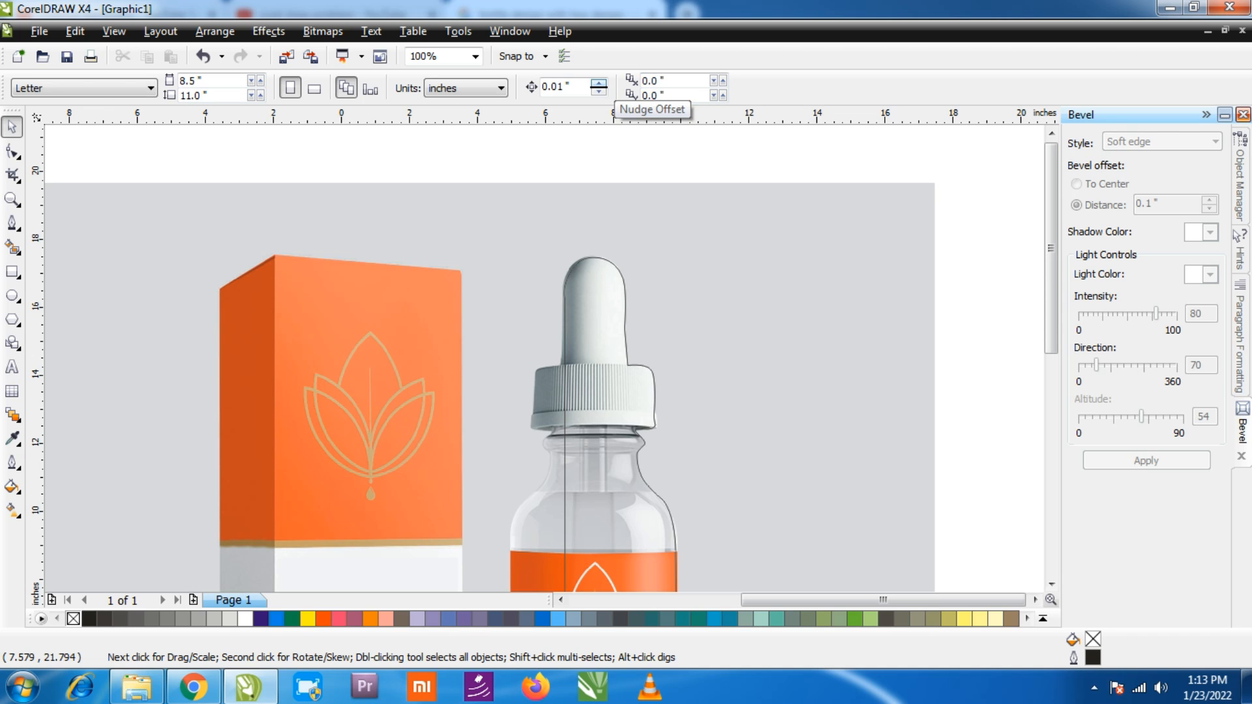
{"action": "left_click", "coordinate": [75, 31]}
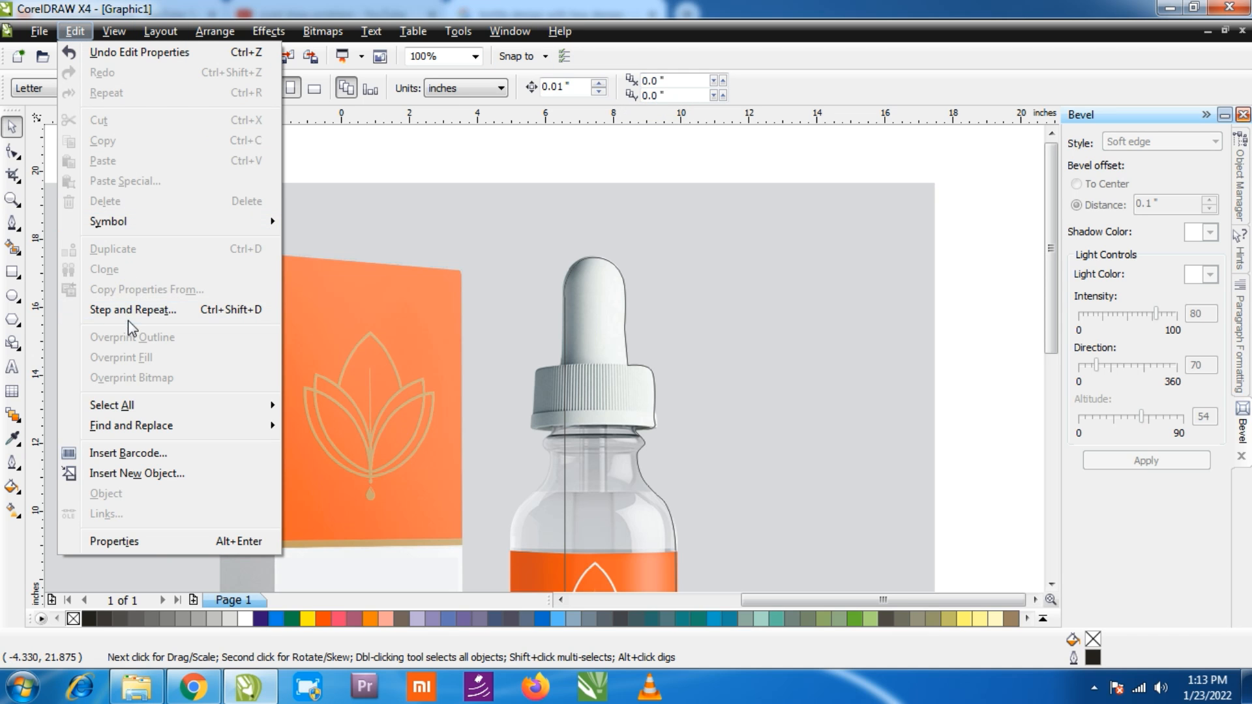
{"action": "left_click", "coordinate": [612, 474]}
{"action": "left_click", "coordinate": [611, 472]}
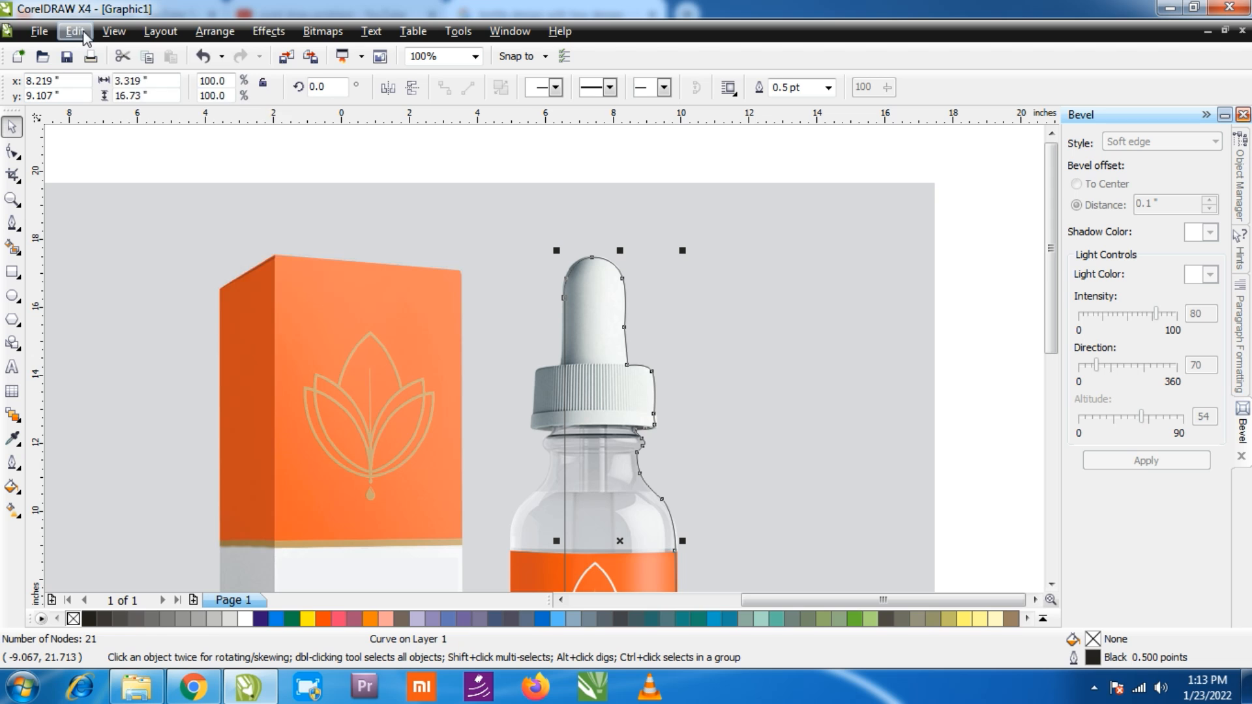
{"action": "left_click", "coordinate": [82, 31]}
{"action": "left_click", "coordinate": [144, 269]}
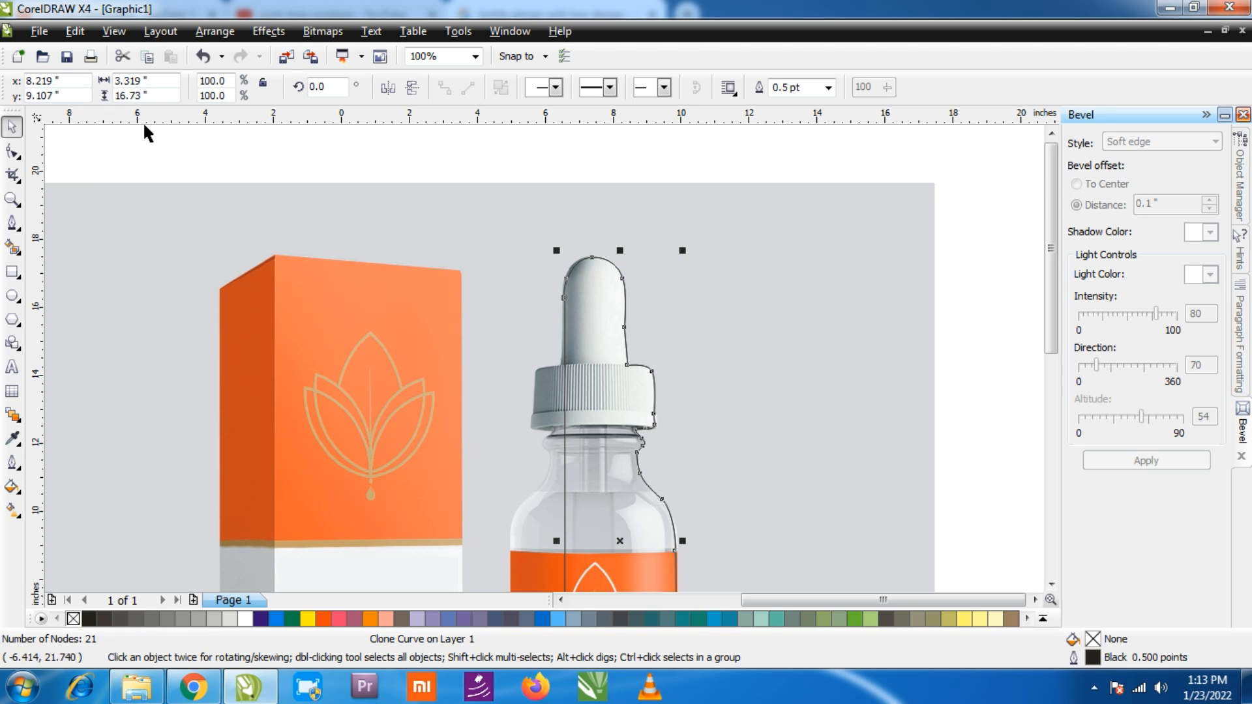
{"action": "key", "text": "ctrl+z"}
- Place a horizontally mirrored duplicate of the half-bottle outline about 1.5 inches to the left, along the bottle's left side
{"action": "left_click", "coordinate": [75, 31]}
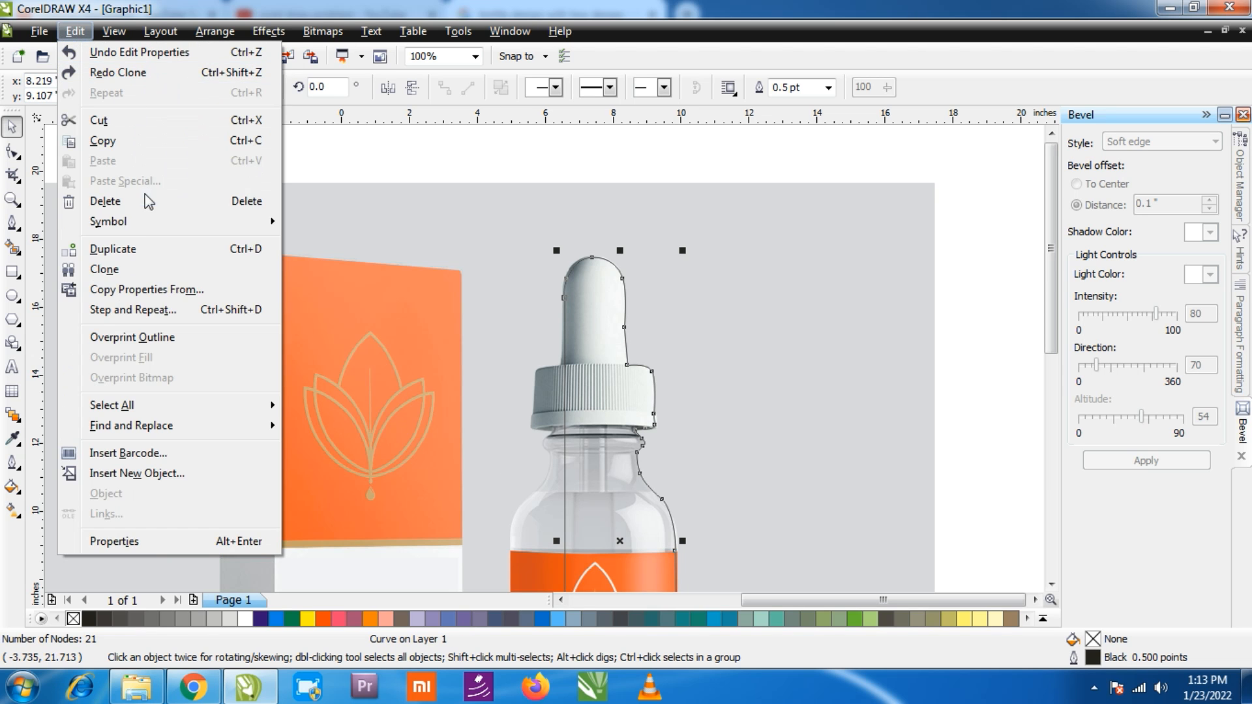
{"action": "left_click", "coordinate": [135, 248]}
{"action": "left_click", "coordinate": [388, 88]}
{"action": "scroll", "coordinate": [676, 328], "scroll_direction": "up", "scroll_amount": 1}
{"action": "left_click_drag", "start_coordinate": [546, 306], "coordinate": [444, 311]}
{"action": "scroll", "coordinate": [445, 316], "scroll_direction": "down", "scroll_amount": 1}
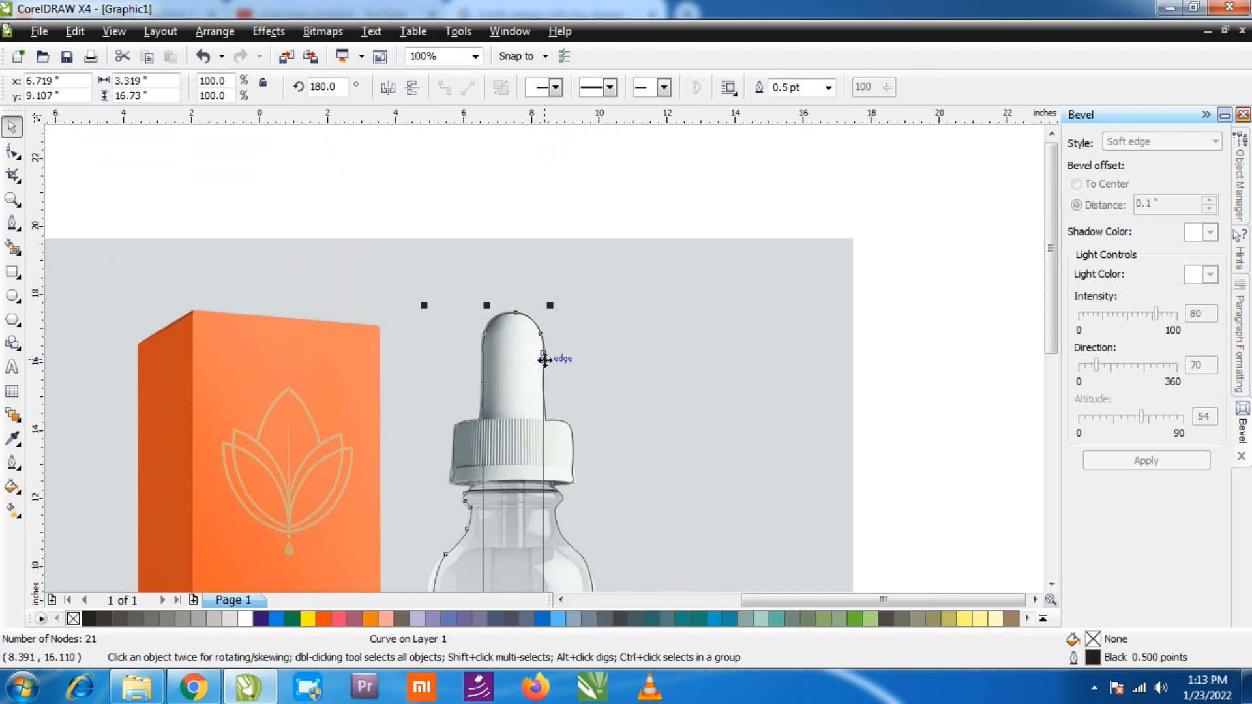
- Weld the two half-bottle outlines into a single outline around the dropper bottle
{"action": "scroll", "coordinate": [544, 360], "scroll_direction": "down", "scroll_amount": 1}
{"action": "scroll", "coordinate": [555, 416], "scroll_direction": "up", "scroll_amount": 2}
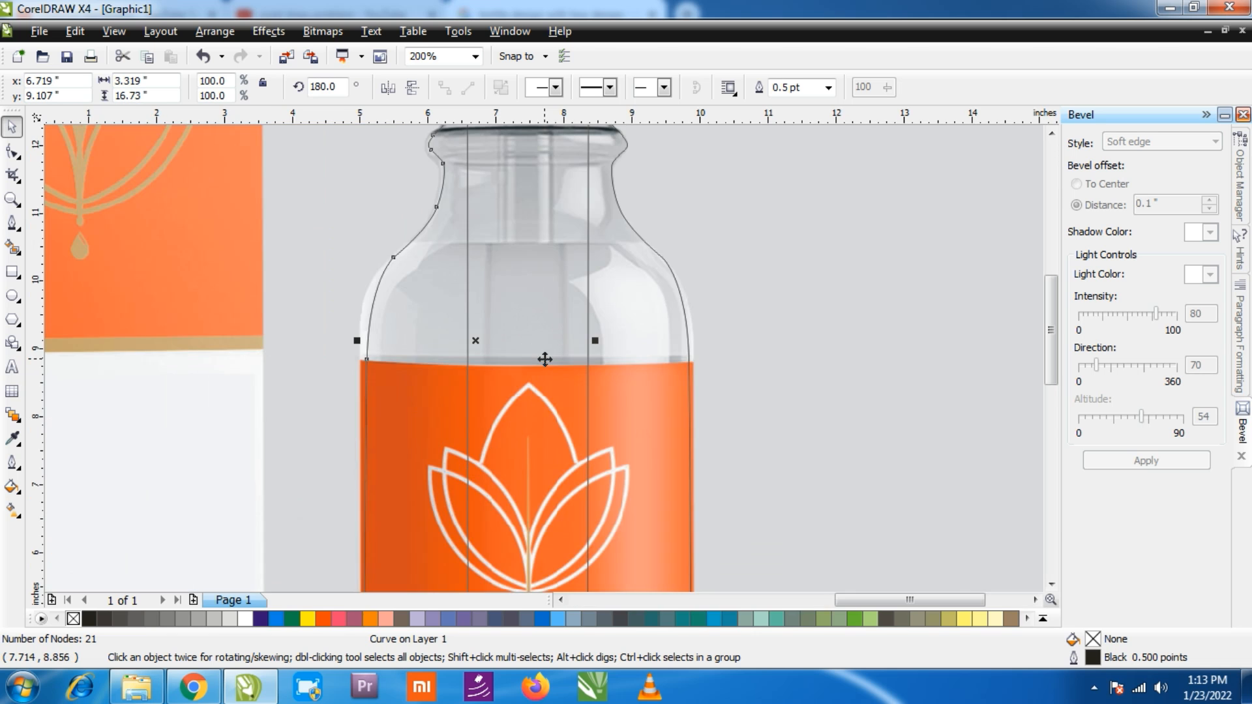
{"action": "left_click", "coordinate": [635, 333], "text": "shift"}
{"action": "left_click", "coordinate": [565, 95]}
- PowerClip the photo inside the welded bottle outline
{"action": "left_click", "coordinate": [755, 243]}
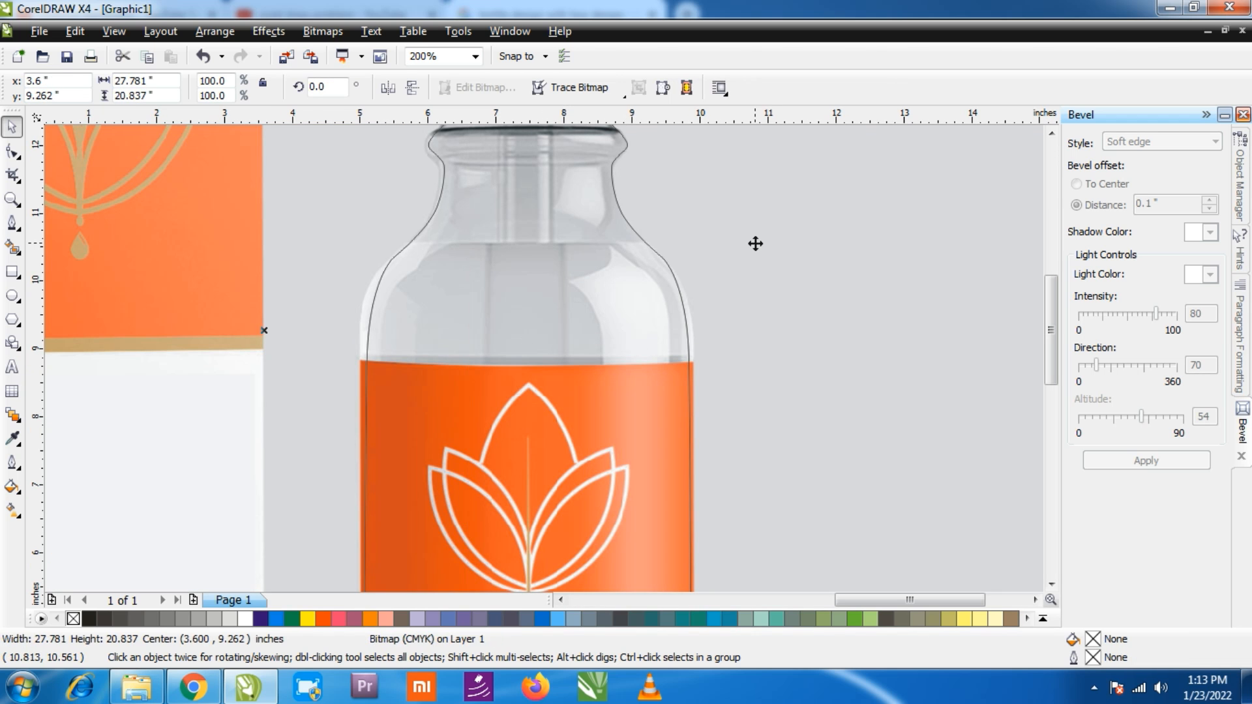
{"action": "key", "text": "Delete"}
{"action": "left_click", "coordinate": [585, 326]}
{"action": "scroll", "coordinate": [584, 327], "scroll_direction": "down", "scroll_amount": 3}
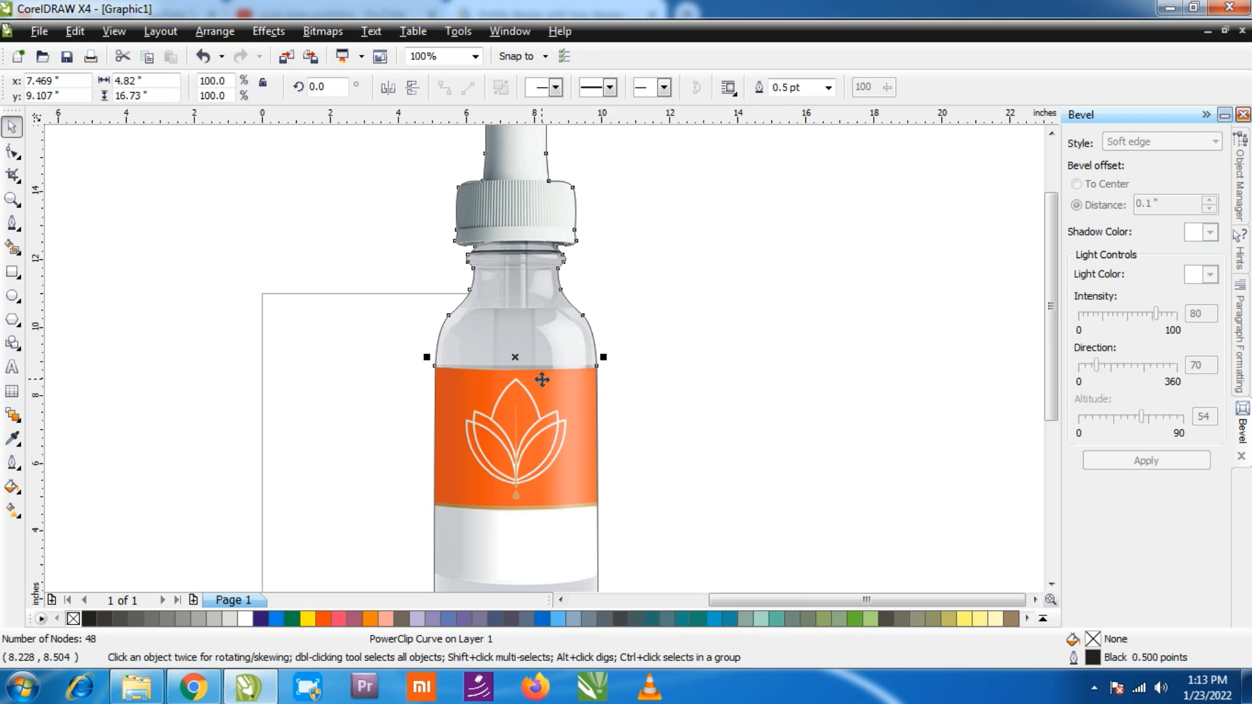
- Place the bottle cutout beside the box cutout and scale both onto the page at 27.6%
{"action": "scroll", "coordinate": [545, 359], "scroll_direction": "up", "scroll_amount": 1}
{"action": "left_click_drag", "start_coordinate": [544, 354], "coordinate": [199, 324]}
{"action": "left_click_drag", "start_coordinate": [317, 187], "coordinate": [104, 336]}
{"action": "left_click_drag", "start_coordinate": [238, 164], "coordinate": [499, 427]}
{"action": "scroll", "coordinate": [515, 404], "scroll_direction": "up", "scroll_amount": 2}
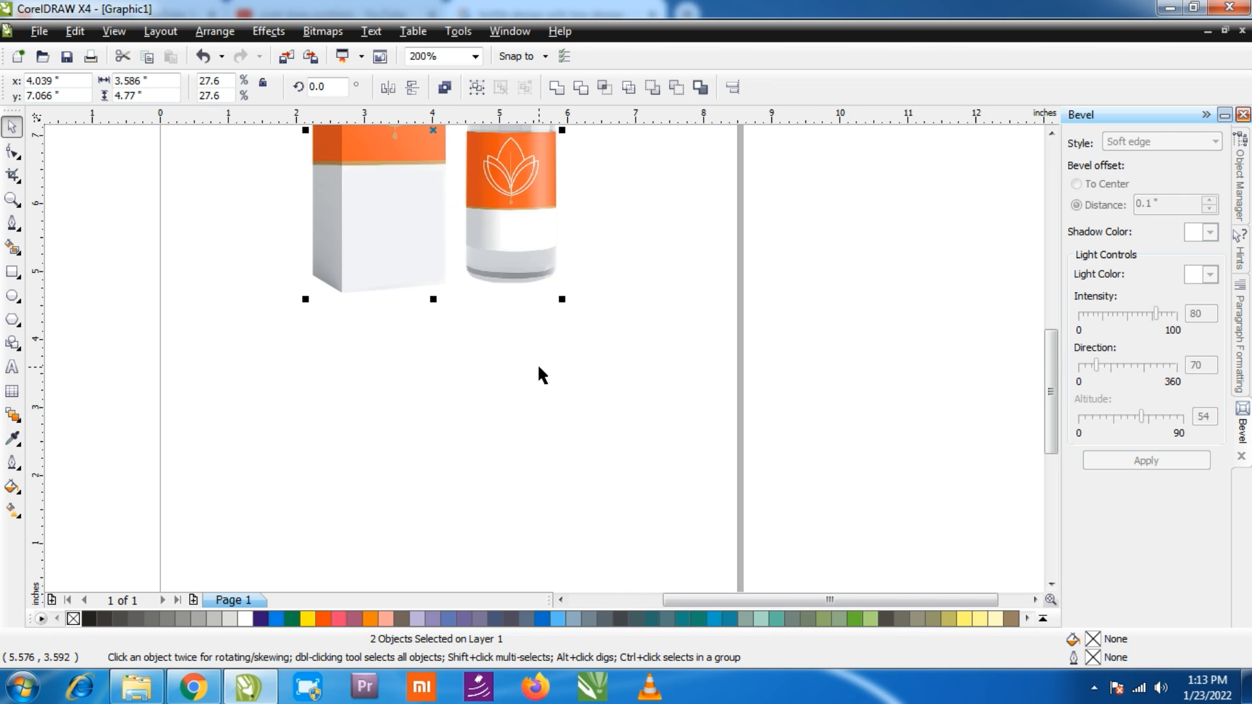
- Draw a flat ellipse about 4.14 inches wide and 0.8 inches high below the box and bottle
{"action": "key", "text": "F7"}
{"action": "left_click_drag", "start_coordinate": [365, 411], "coordinate": [368, 410]}
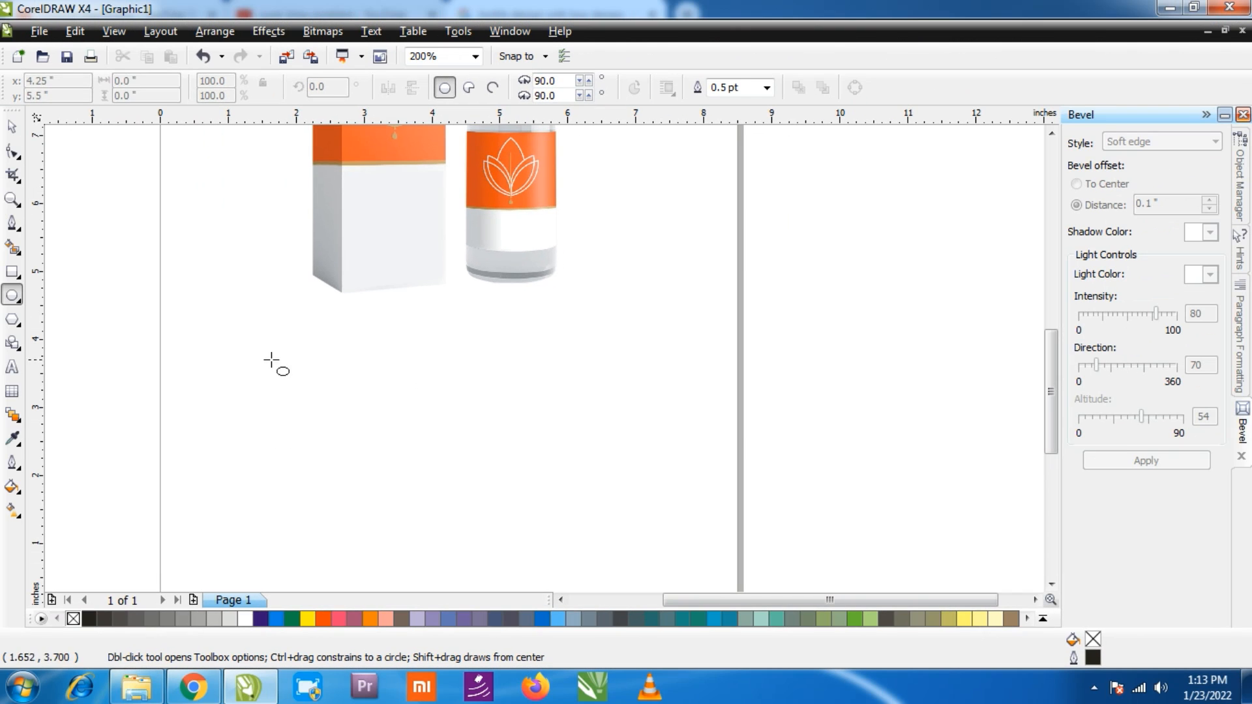
{"action": "left_click_drag", "start_coordinate": [80, 346], "coordinate": [641, 457]}
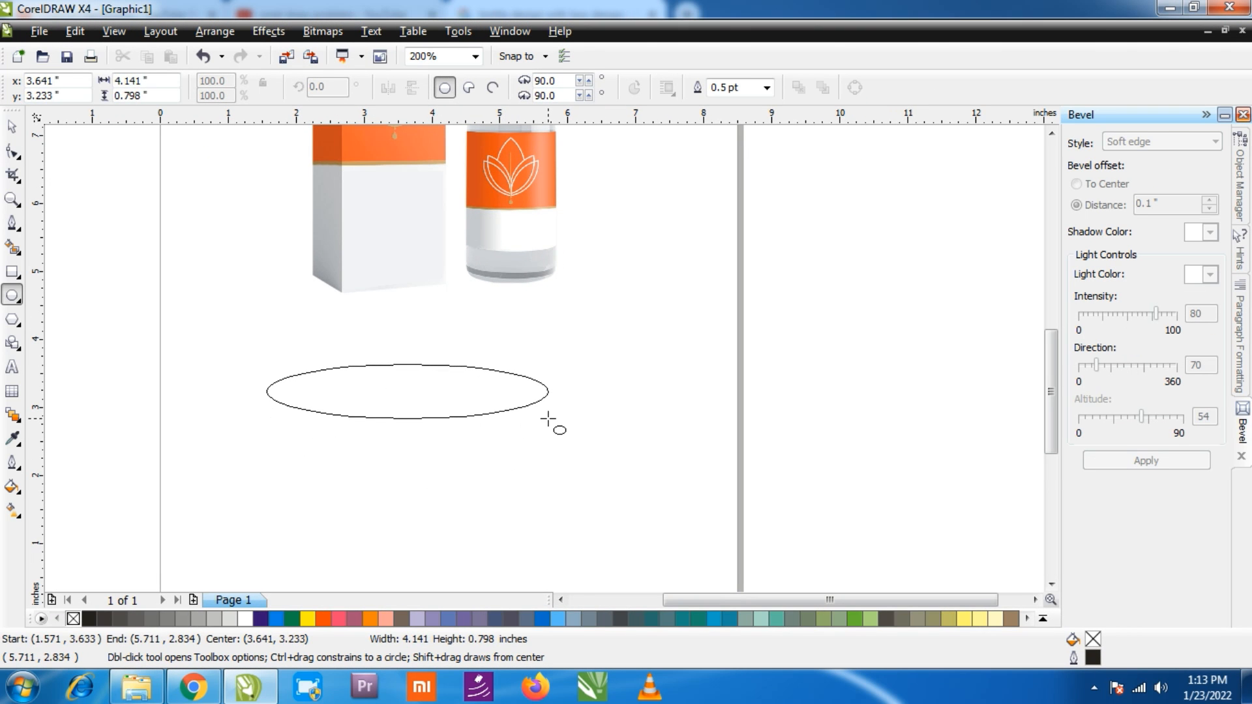
{"action": "left_click_drag", "start_coordinate": [549, 419], "coordinate": [549, 418]}
{"action": "scroll", "coordinate": [411, 430], "scroll_direction": "up", "scroll_amount": 1}
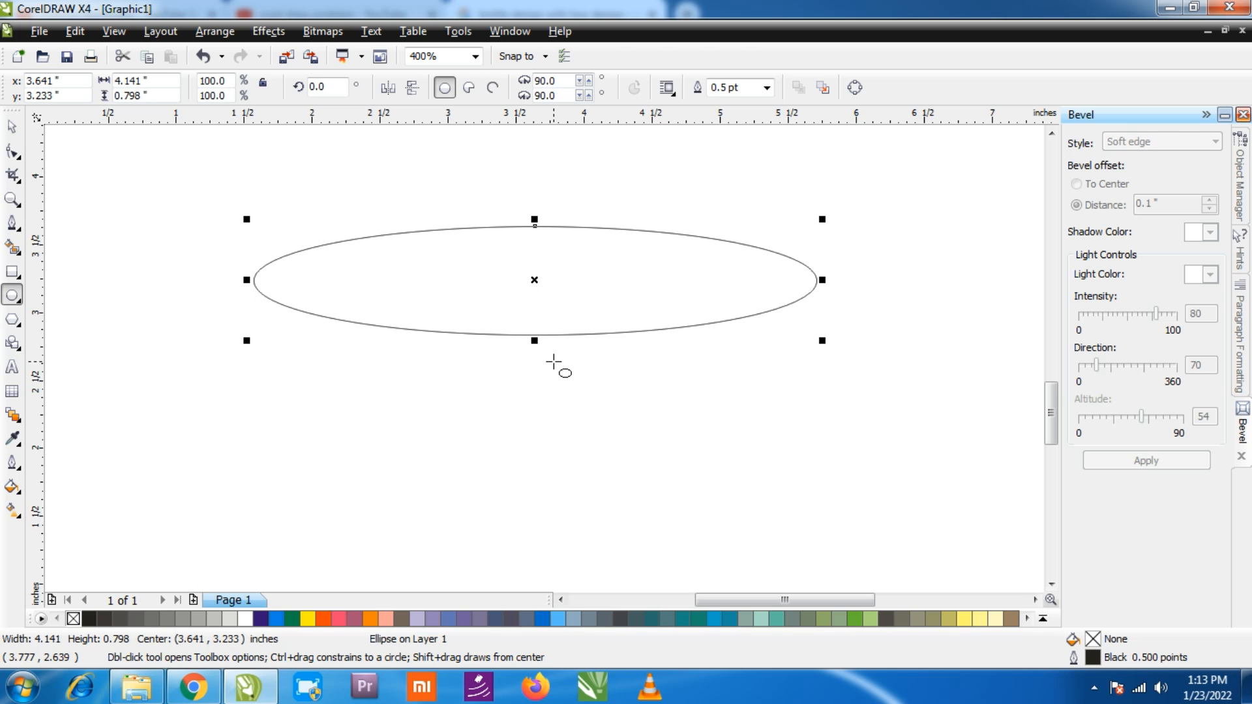
- Copy the ellipse about 0.63 inches straight down and draw a closed straight-edged shape joining the side points of both ellipses
{"action": "key", "text": "space"}
{"action": "left_click_drag", "start_coordinate": [513, 273], "coordinate": [512, 358]}
{"action": "left_click", "coordinate": [12, 223]}
{"action": "left_click", "coordinate": [484, 271]}
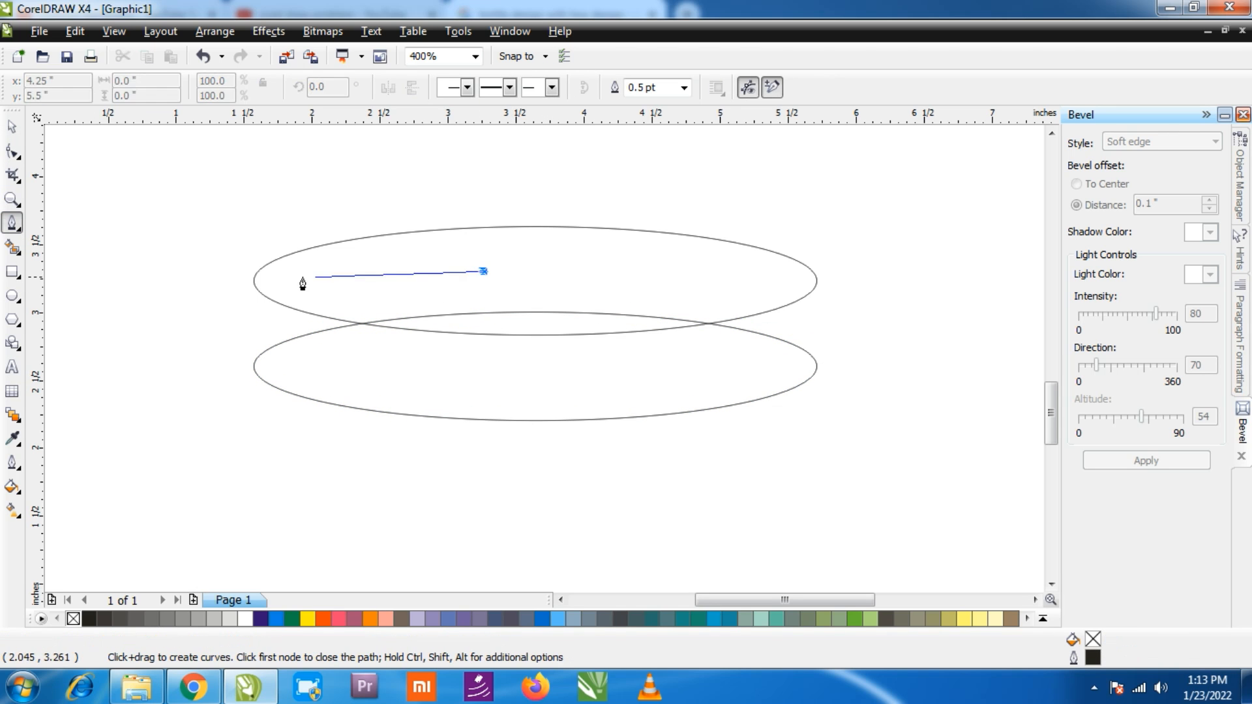
{"action": "left_click", "coordinate": [254, 280]}
{"action": "left_click", "coordinate": [254, 365]}
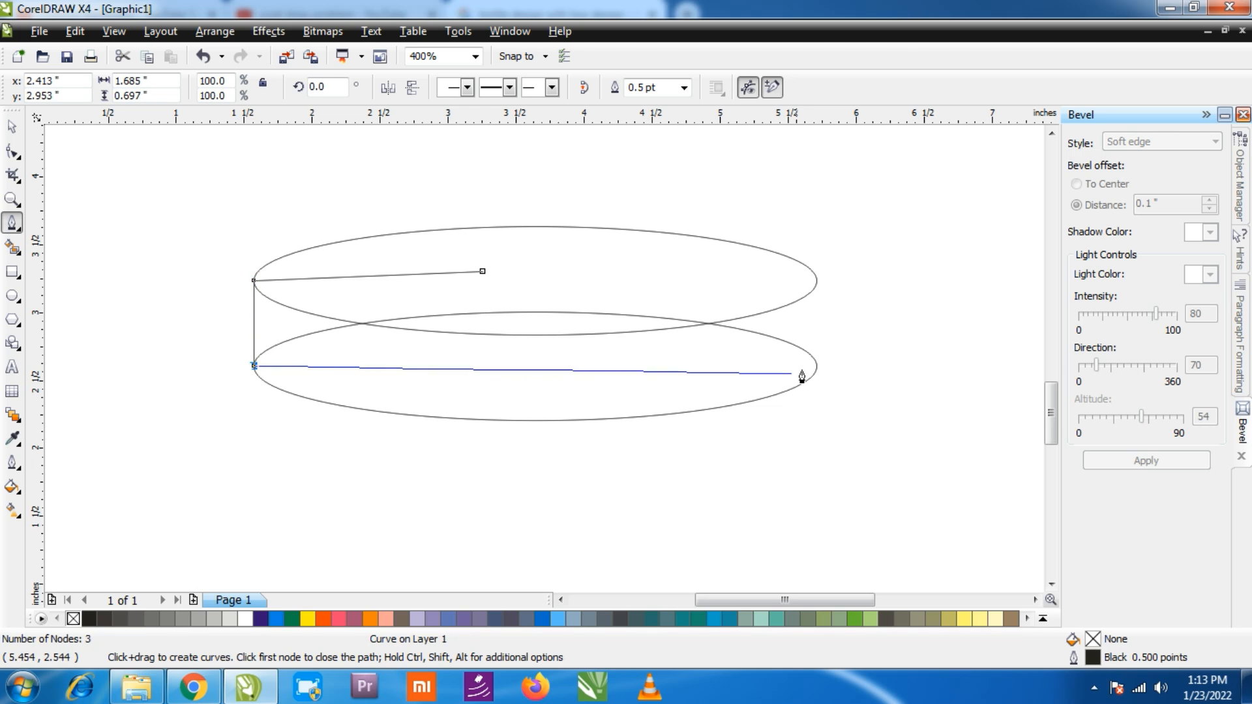
{"action": "left_click", "coordinate": [817, 365]}
{"action": "left_click", "coordinate": [817, 282]}
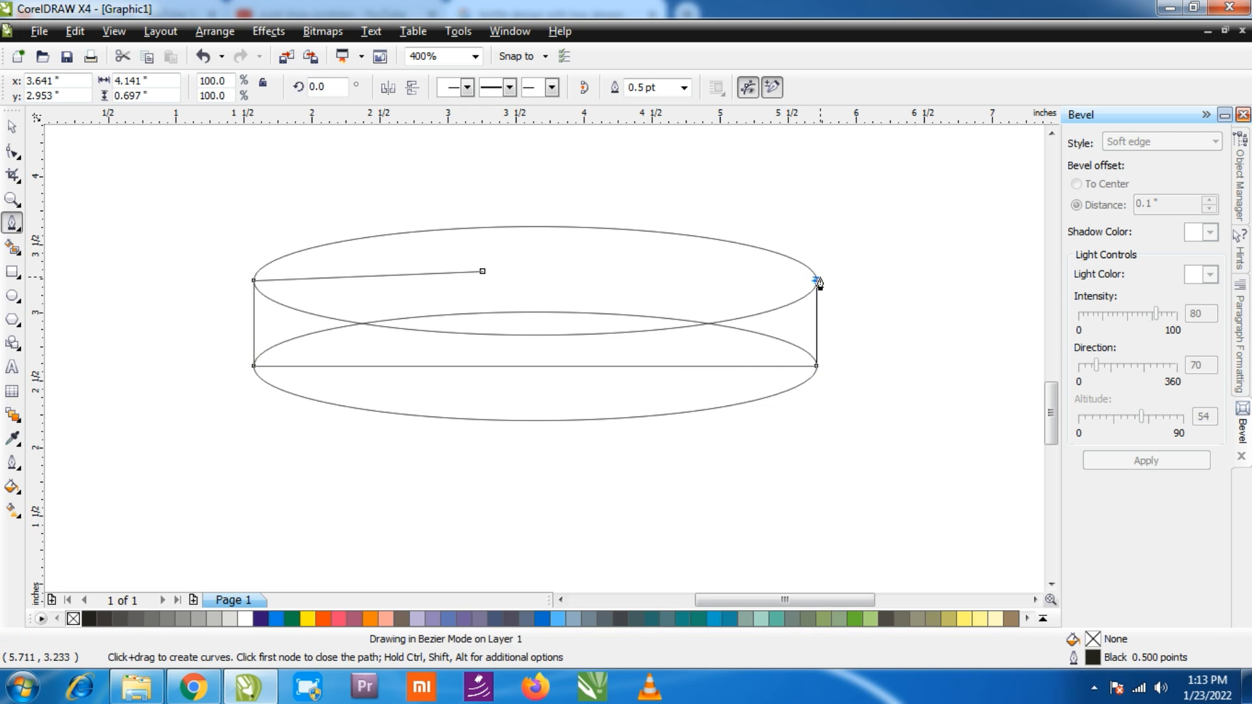
{"action": "left_click", "coordinate": [483, 271]}
- Weld the closed connecting shape to the lower ellipse to form the disc's side
{"action": "key", "text": "space"}
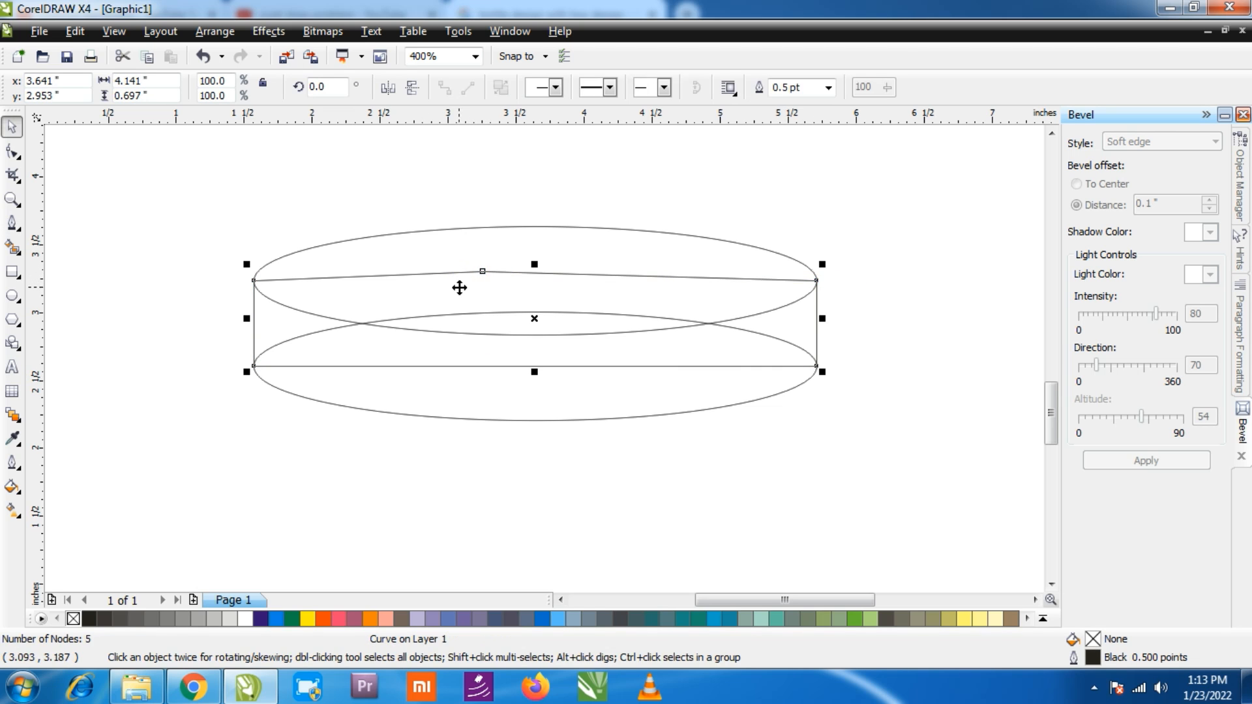
{"action": "left_click", "coordinate": [385, 403], "text": "shift"}
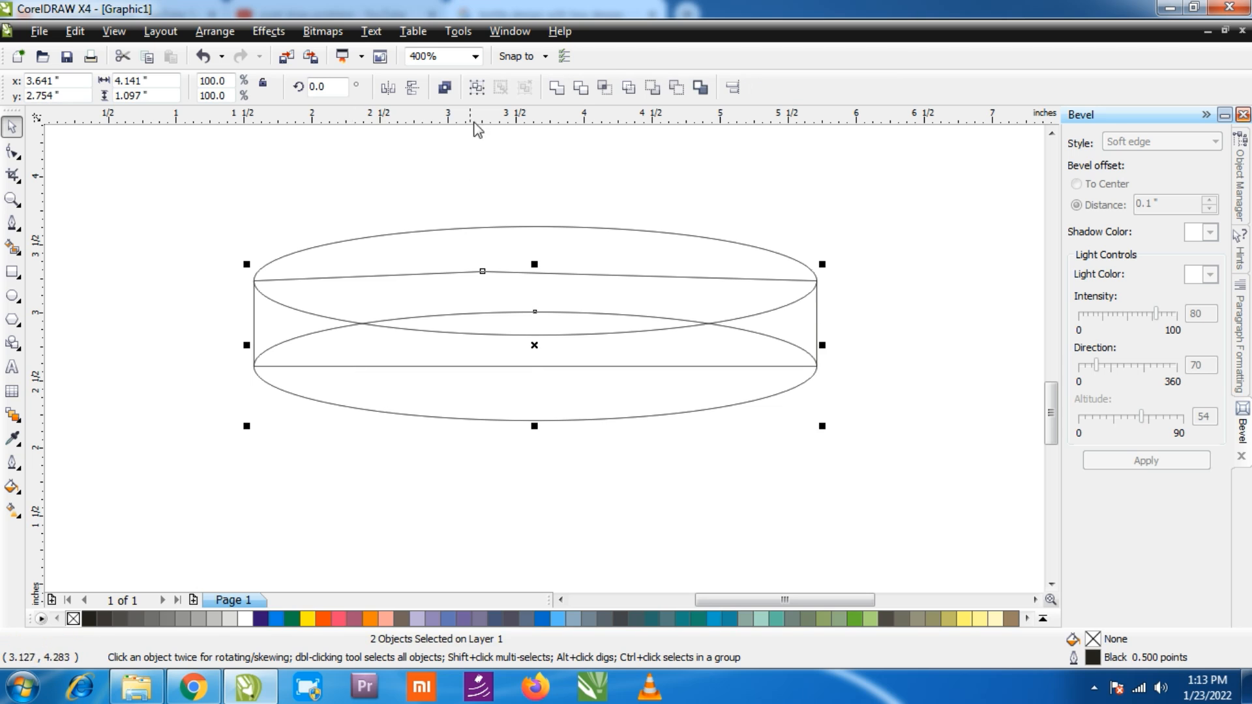
{"action": "left_click", "coordinate": [554, 91]}
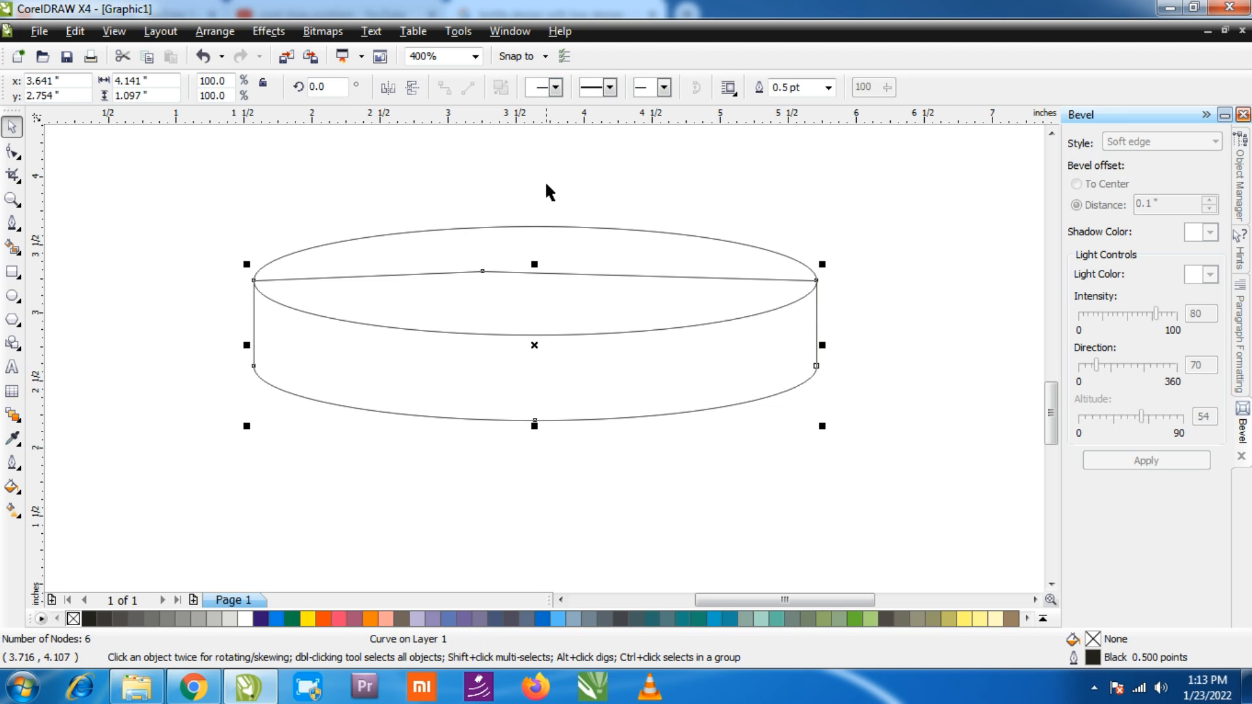
- Fill the disc's top ellipse with 20% Black and its side with 30% Black
{"action": "left_click", "coordinate": [508, 246]}
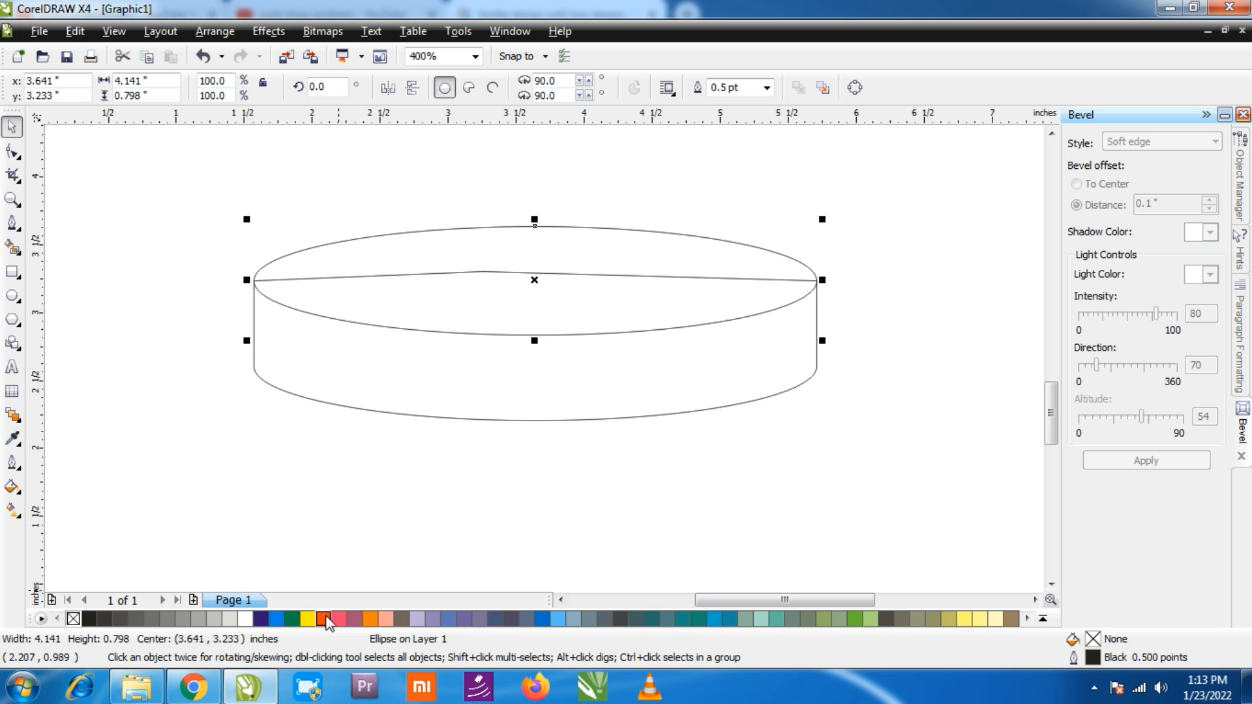
{"action": "left_click", "coordinate": [214, 618]}
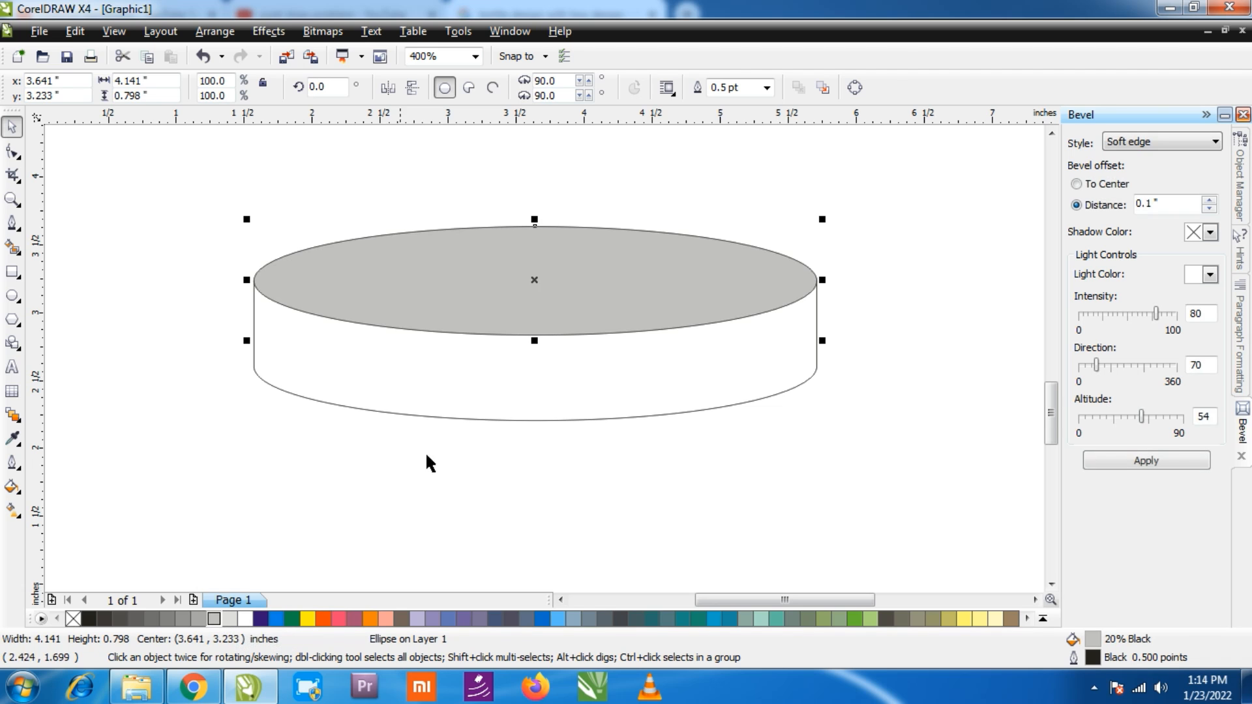
{"action": "left_click", "coordinate": [496, 376]}
{"action": "left_click", "coordinate": [199, 618]}
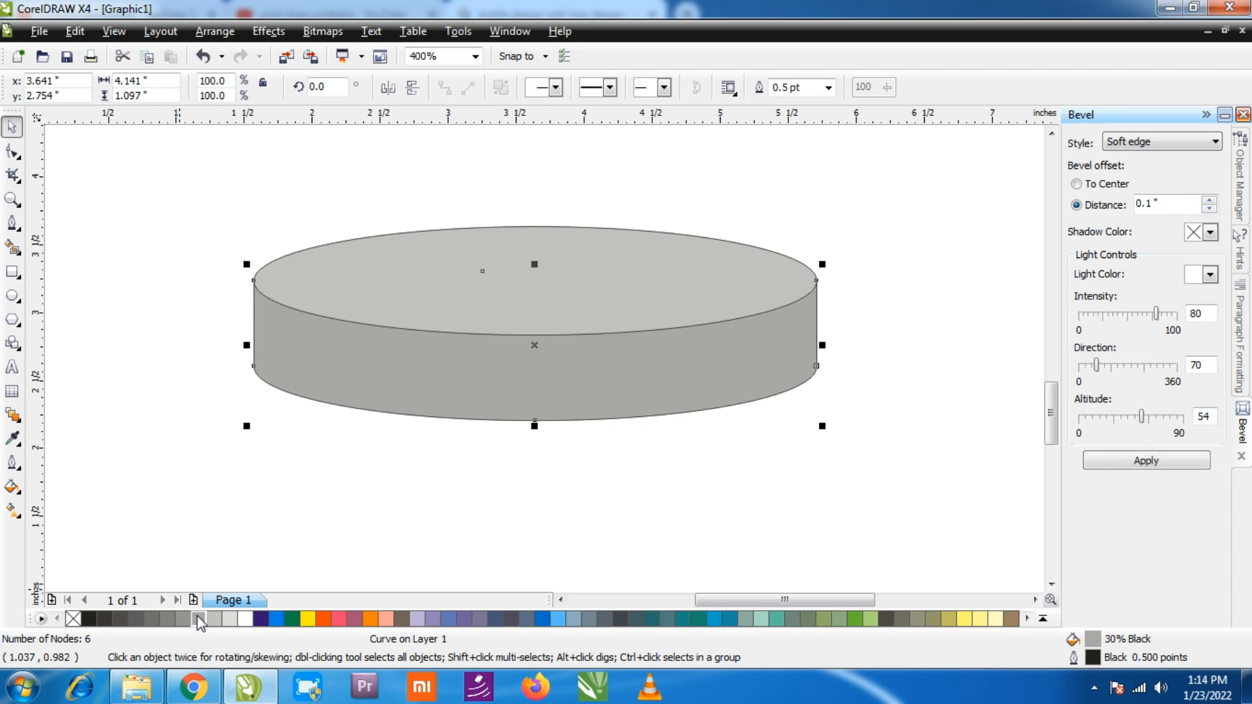
- Apply a custom linear fountain fill to the disc's side, grey at the ends and middle with white stops at 17% and 79%
{"action": "key", "text": "F11"}
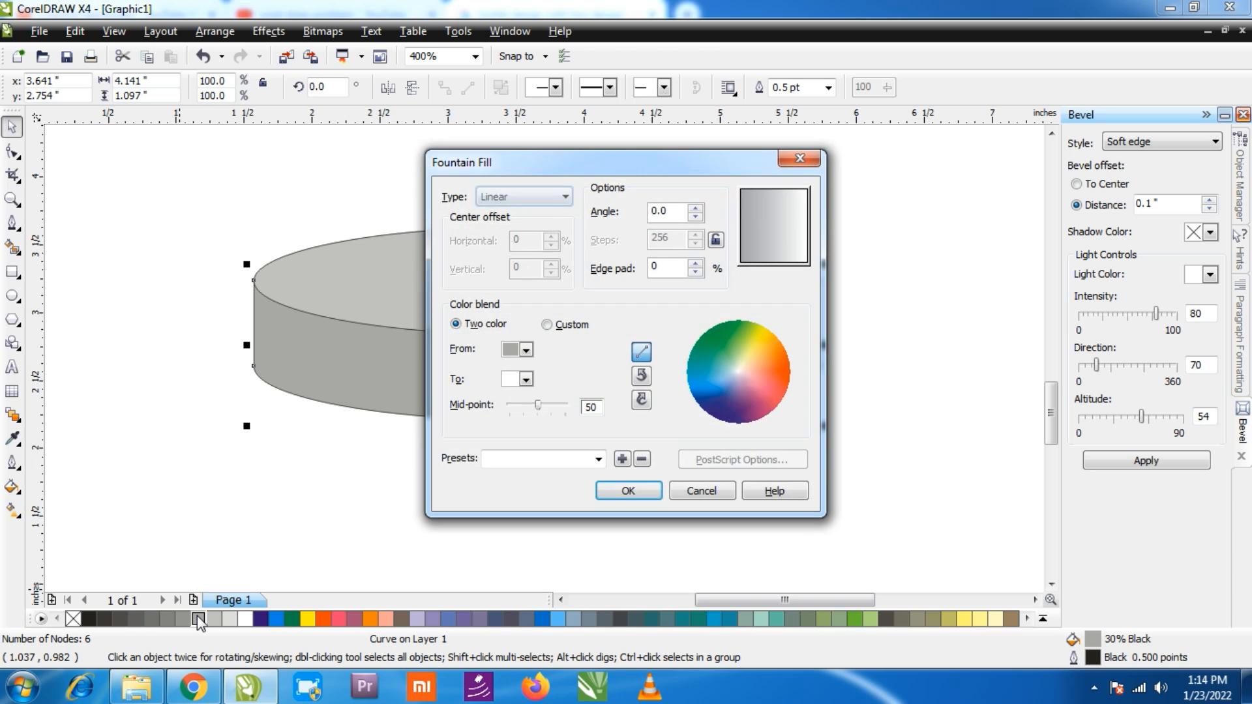
{"action": "left_click", "coordinate": [546, 325]}
{"action": "left_click", "coordinate": [662, 377]}
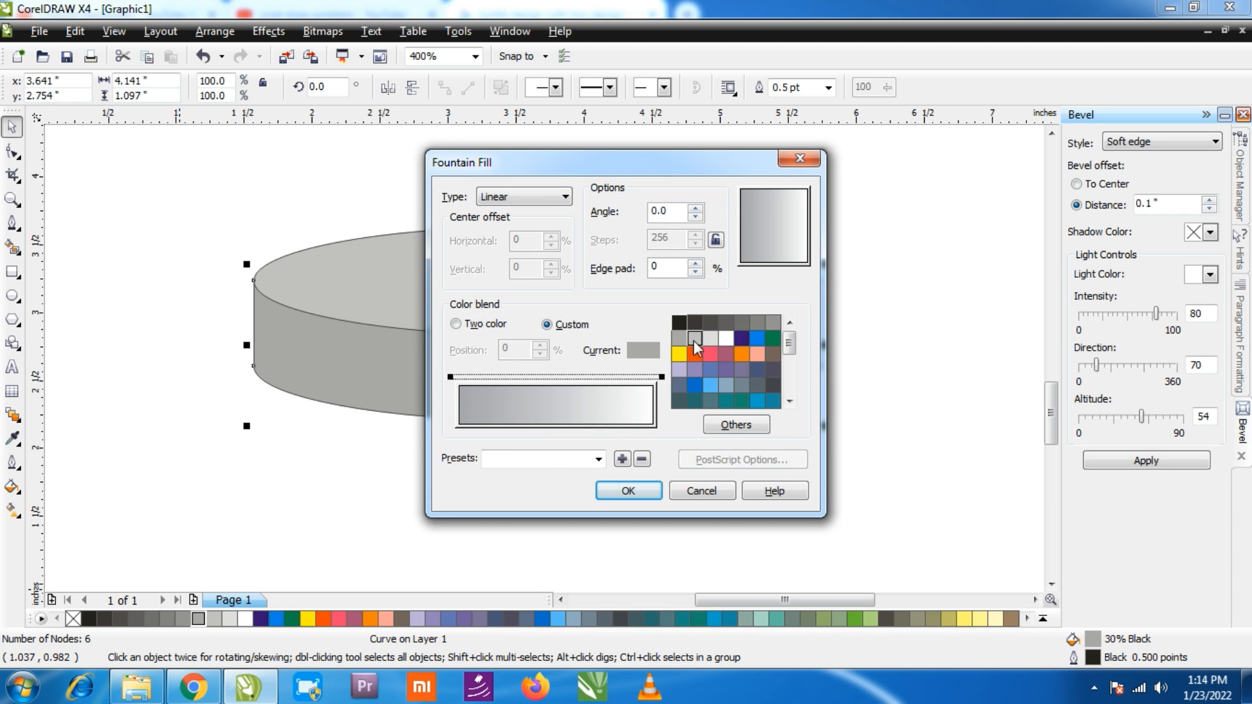
{"action": "left_click", "coordinate": [772, 322]}
{"action": "double_click", "coordinate": [556, 378]}
{"action": "double_click", "coordinate": [613, 376]}
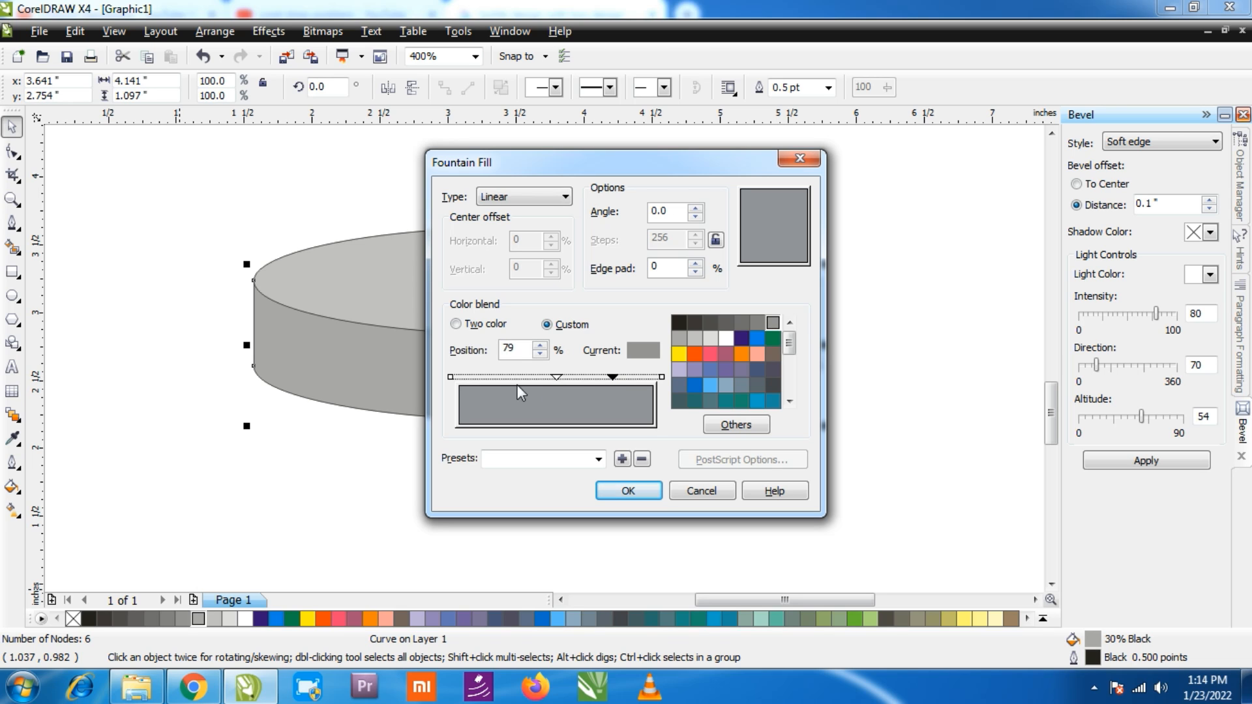
{"action": "double_click", "coordinate": [491, 377]}
{"action": "left_click", "coordinate": [611, 376]}
{"action": "left_click", "coordinate": [494, 378]}
{"action": "left_click", "coordinate": [725, 338]}
{"action": "left_click", "coordinate": [641, 488]}
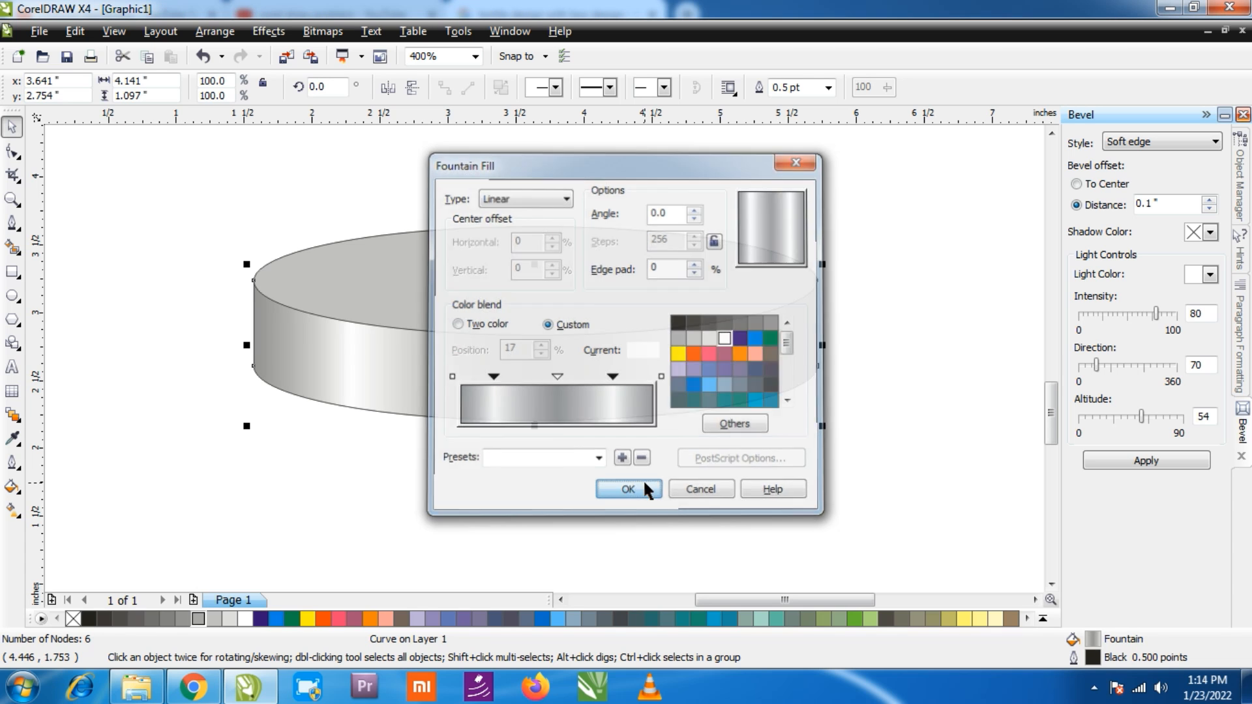
- Remove the outlines from the disc's top and side and group the two shapes
{"action": "left_click", "coordinate": [544, 237], "text": "shift"}
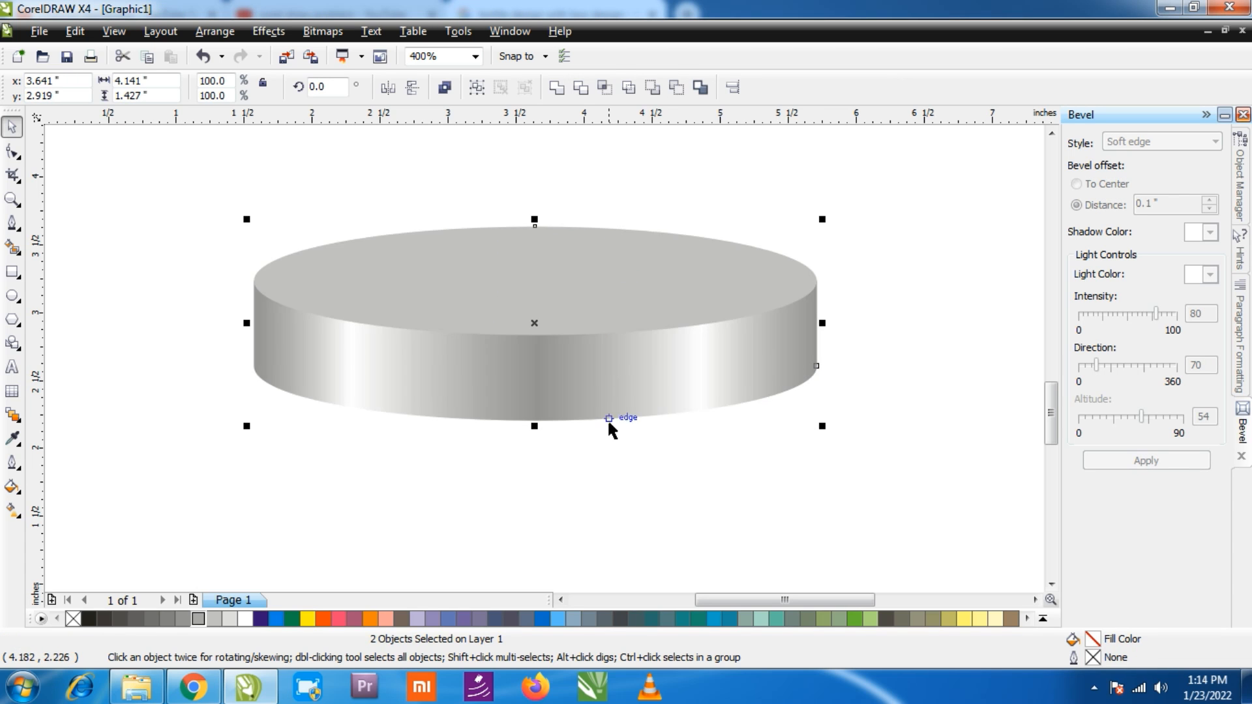
{"action": "scroll", "coordinate": [607, 422], "scroll_direction": "down", "scroll_amount": 2}
{"action": "key", "text": "ctrl+g"}
{"action": "left_click", "coordinate": [566, 305]}
- Fill the disc's top with orange C:0 M:90 Y:54 K:0 and copy that fill onto its side
{"action": "scroll", "coordinate": [553, 326], "scroll_direction": "up", "scroll_amount": 1}
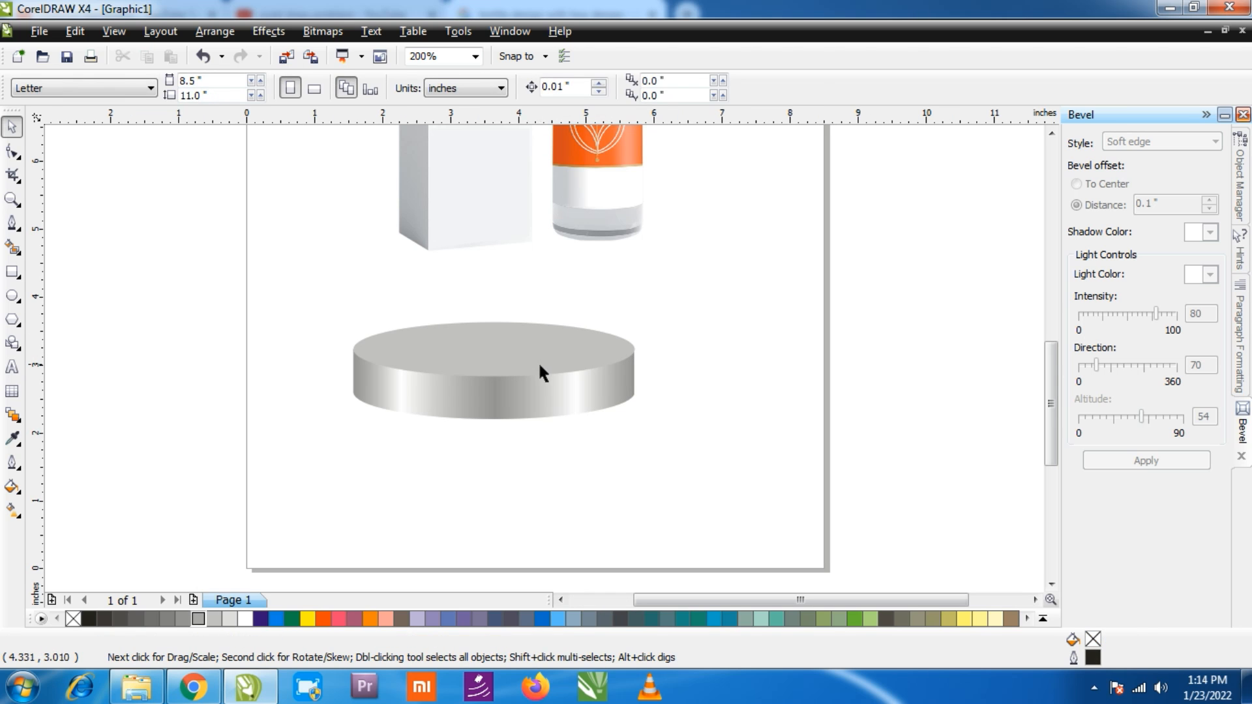
{"action": "left_click", "coordinate": [539, 365], "text": "ctrl"}
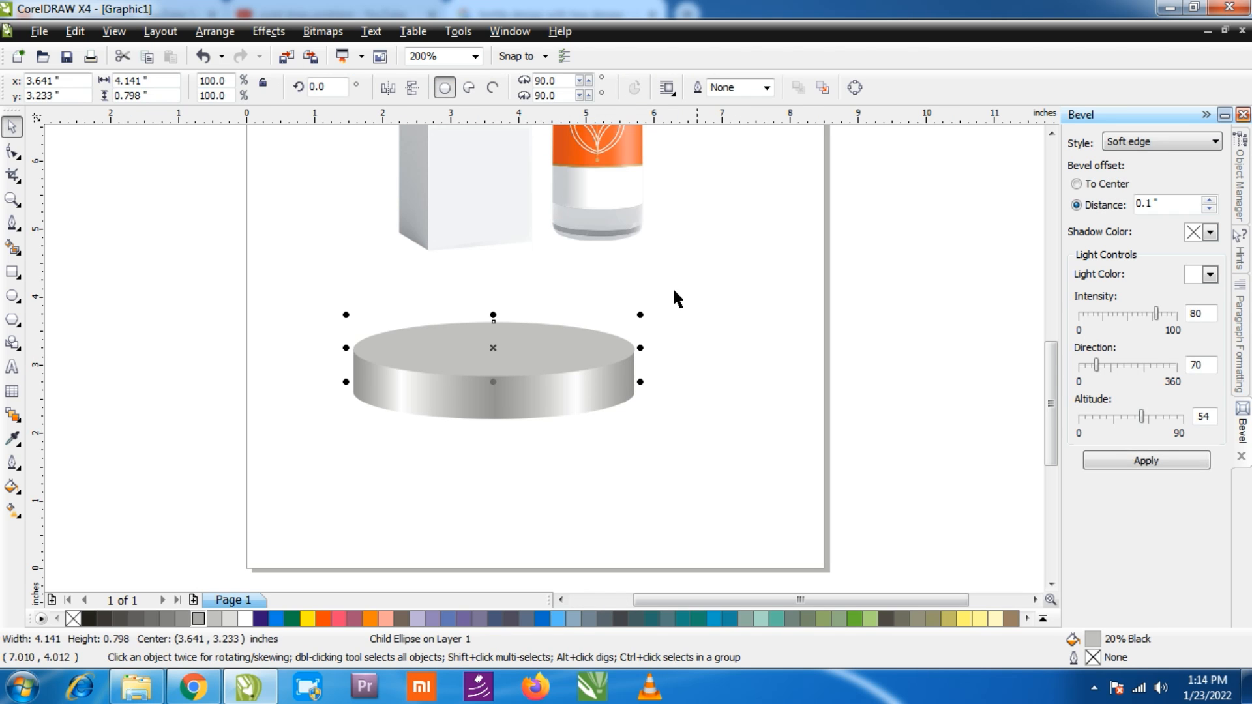
{"action": "left_click", "coordinate": [1042, 618]}
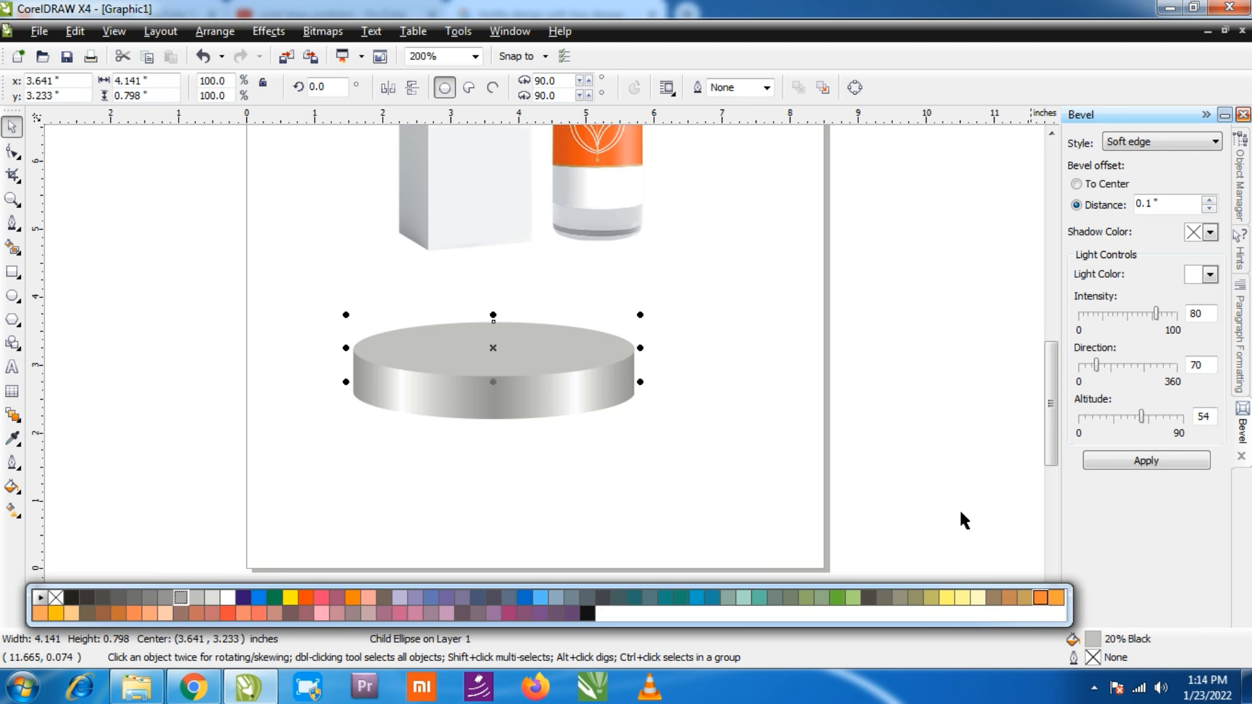
{"action": "left_click", "coordinate": [228, 612]}
{"action": "left_click", "coordinate": [229, 600]}
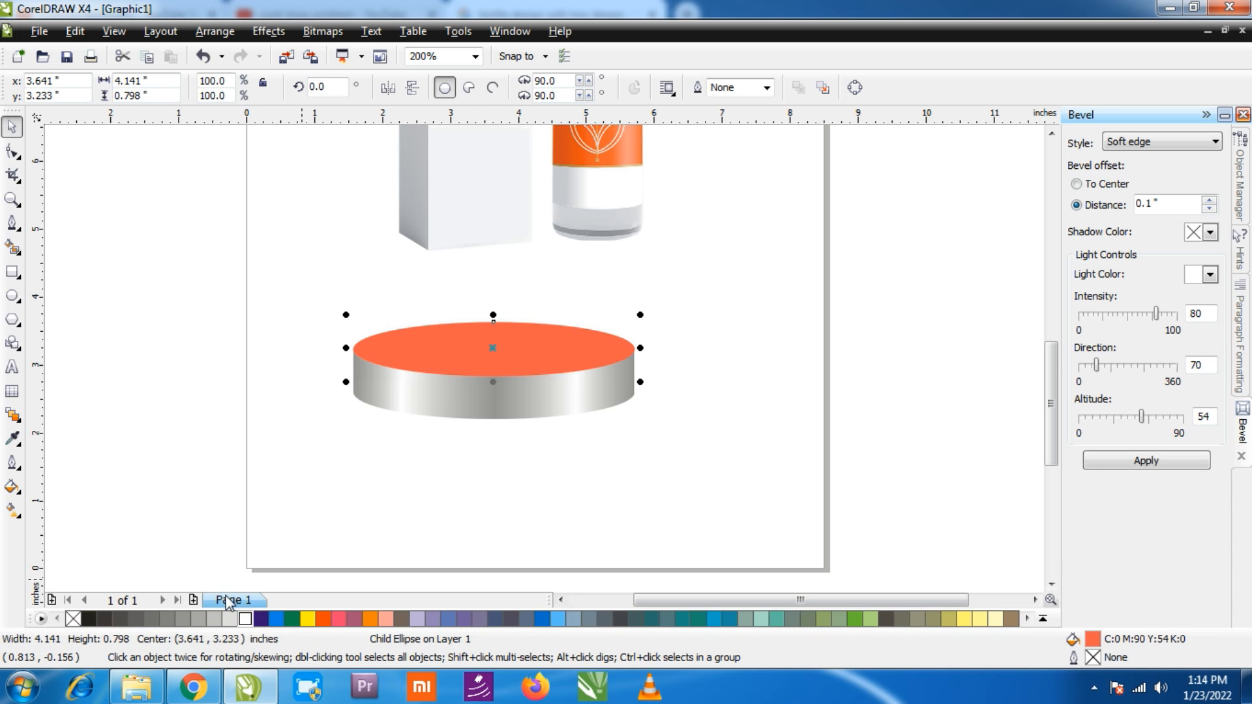
{"action": "left_click_drag", "start_coordinate": [457, 357], "coordinate": [465, 392]}
{"action": "left_click", "coordinate": [464, 393]}
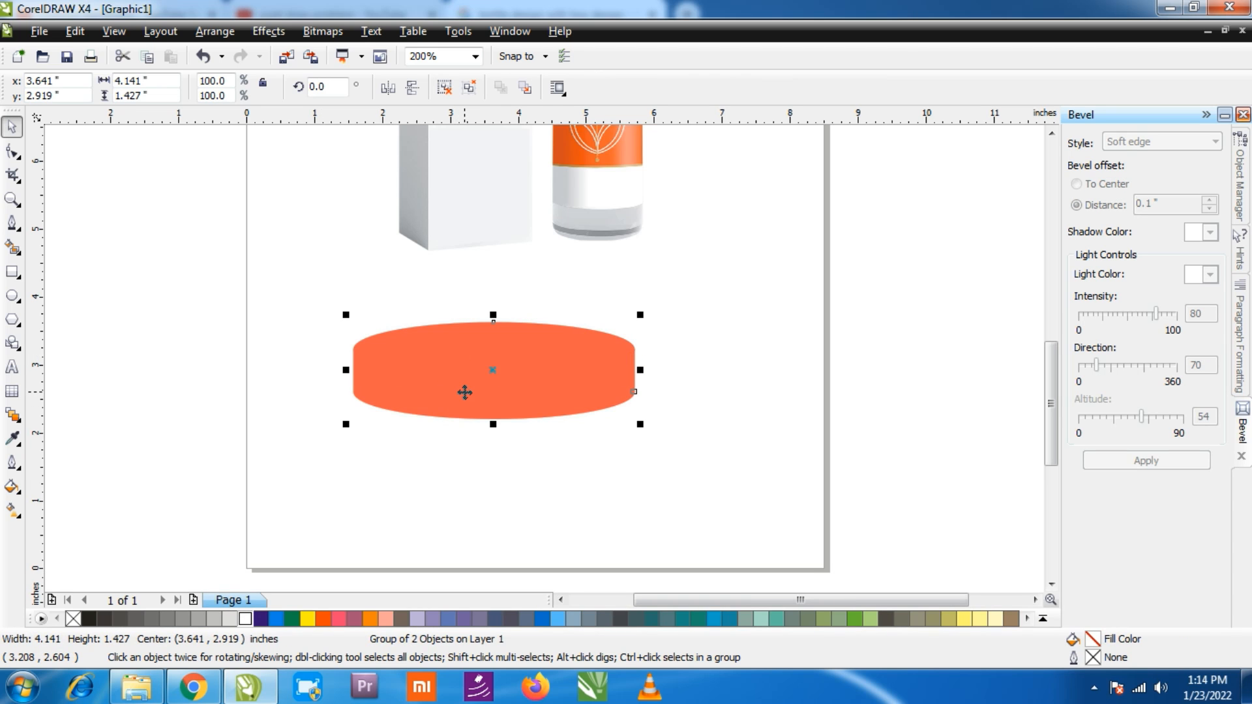
- Apply a custom linear fountain fill to the disc's side, orange at the ends and middle with white stops at 19% and in the opposite half
{"action": "left_click", "coordinate": [464, 392], "text": "ctrl"}
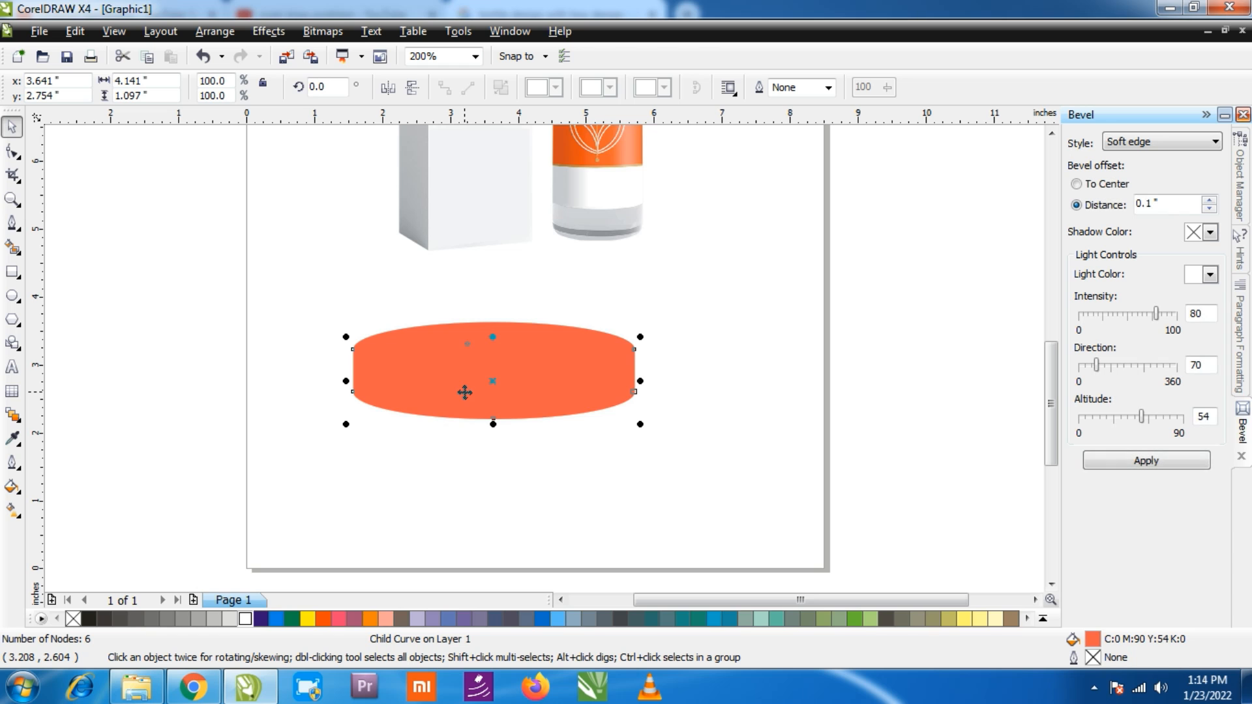
{"action": "key", "text": "F11"}
{"action": "left_click", "coordinate": [547, 325]}
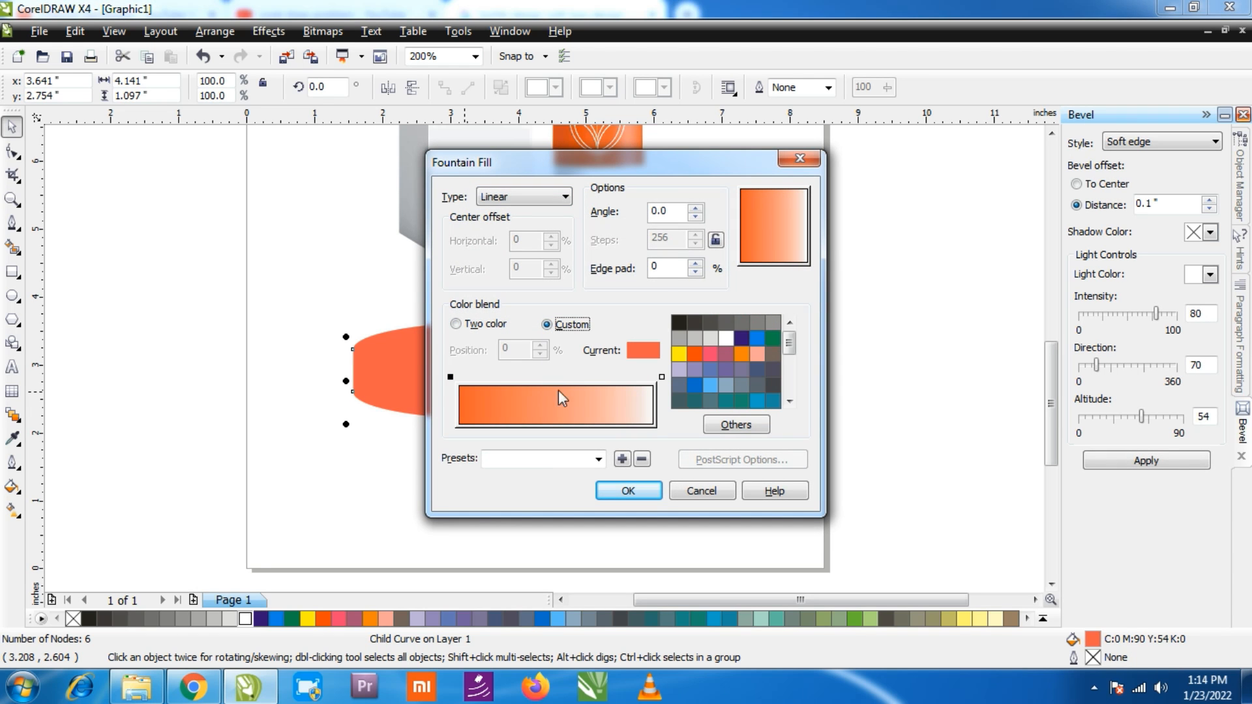
{"action": "left_click", "coordinate": [662, 377]}
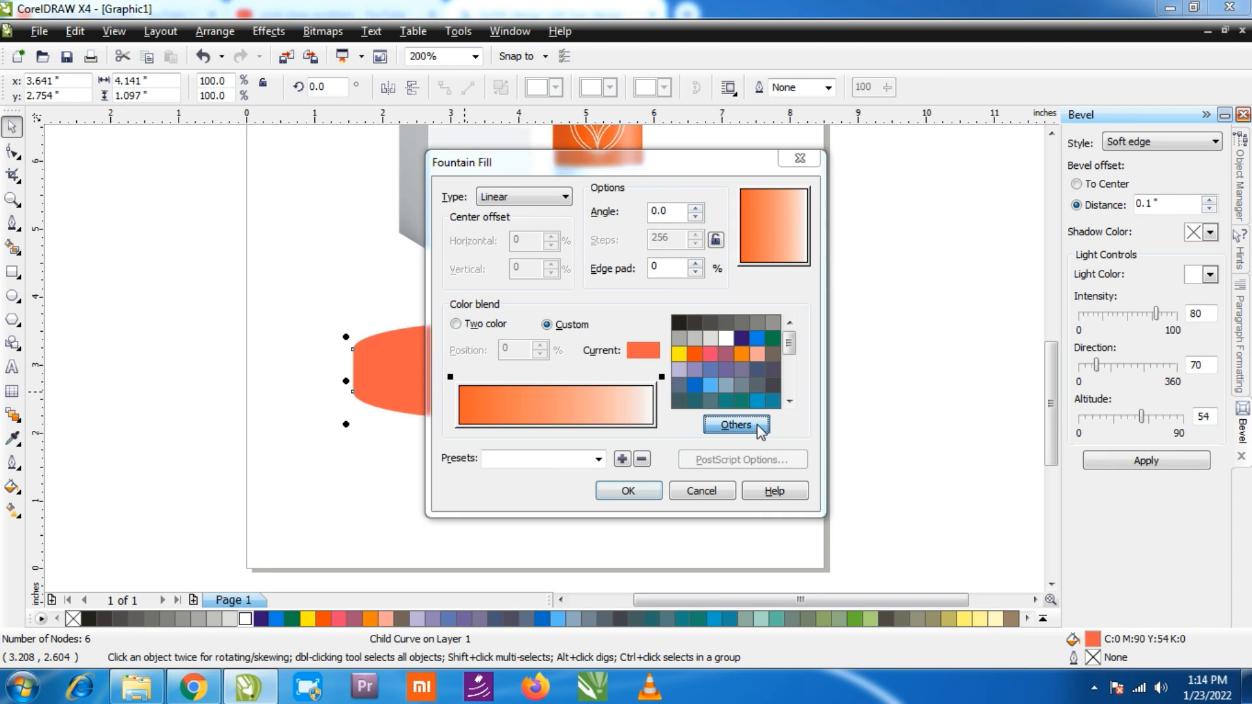
{"action": "left_click", "coordinate": [736, 425]}
{"action": "left_click", "coordinate": [983, 486]}
{"action": "double_click", "coordinate": [555, 377]}
{"action": "double_click", "coordinate": [496, 376]}
{"action": "double_click", "coordinate": [611, 376]}
{"action": "left_click", "coordinate": [495, 376], "text": "shift"}
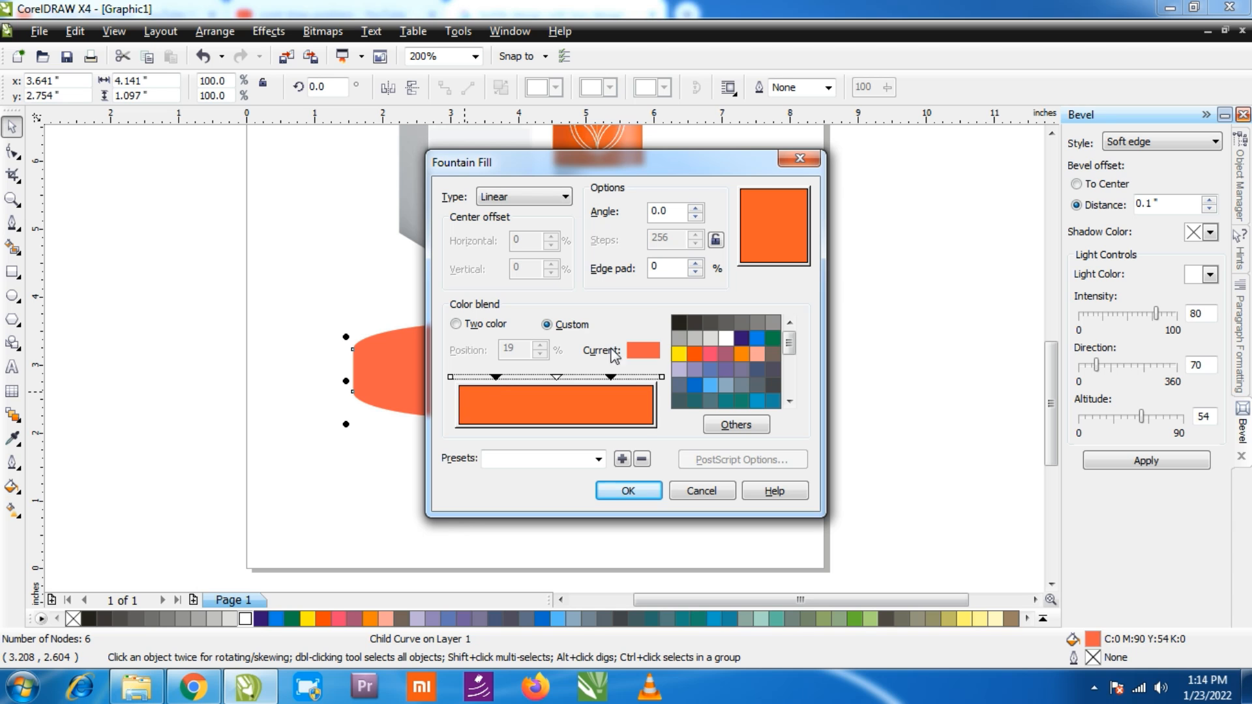
{"action": "left_click", "coordinate": [726, 338]}
{"action": "left_click", "coordinate": [648, 491]}
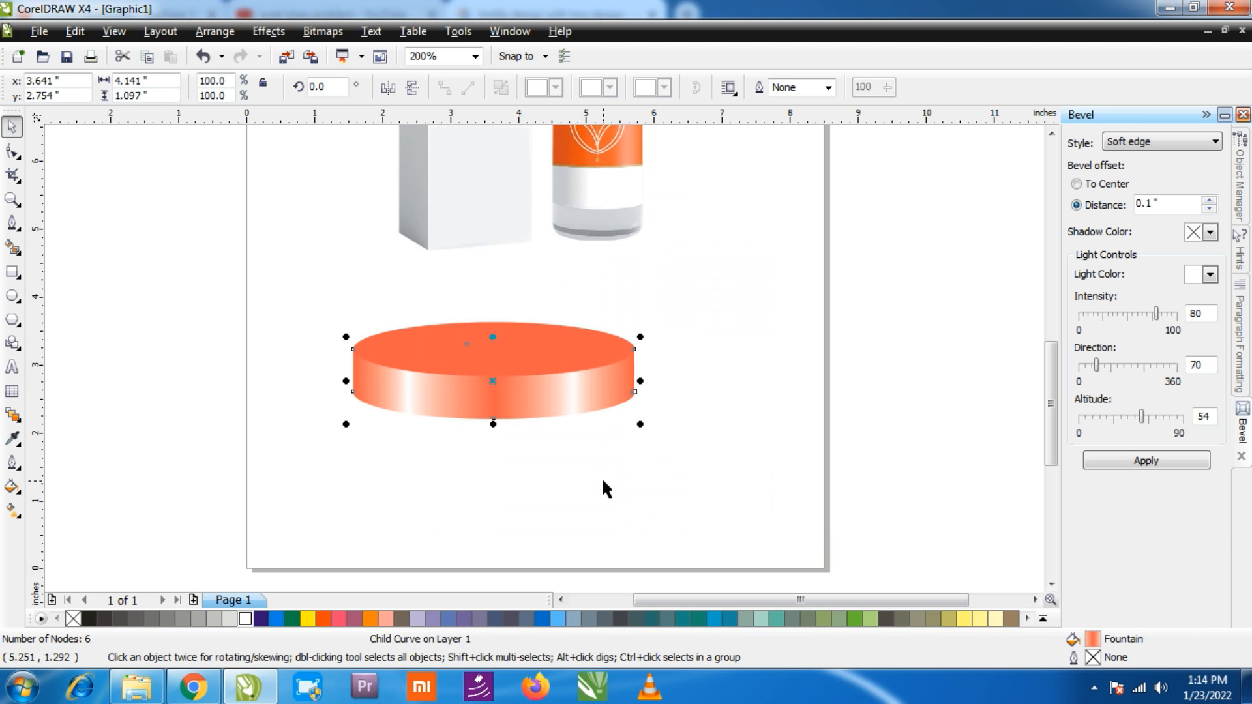
- Scale the box cutout down and repeat the same scaling on the bottle, to 15.9%
{"action": "left_click", "coordinate": [600, 476]}
{"action": "scroll", "coordinate": [548, 352], "scroll_direction": "down", "scroll_amount": 2}
{"action": "scroll", "coordinate": [554, 333], "scroll_direction": "up", "scroll_amount": 1}
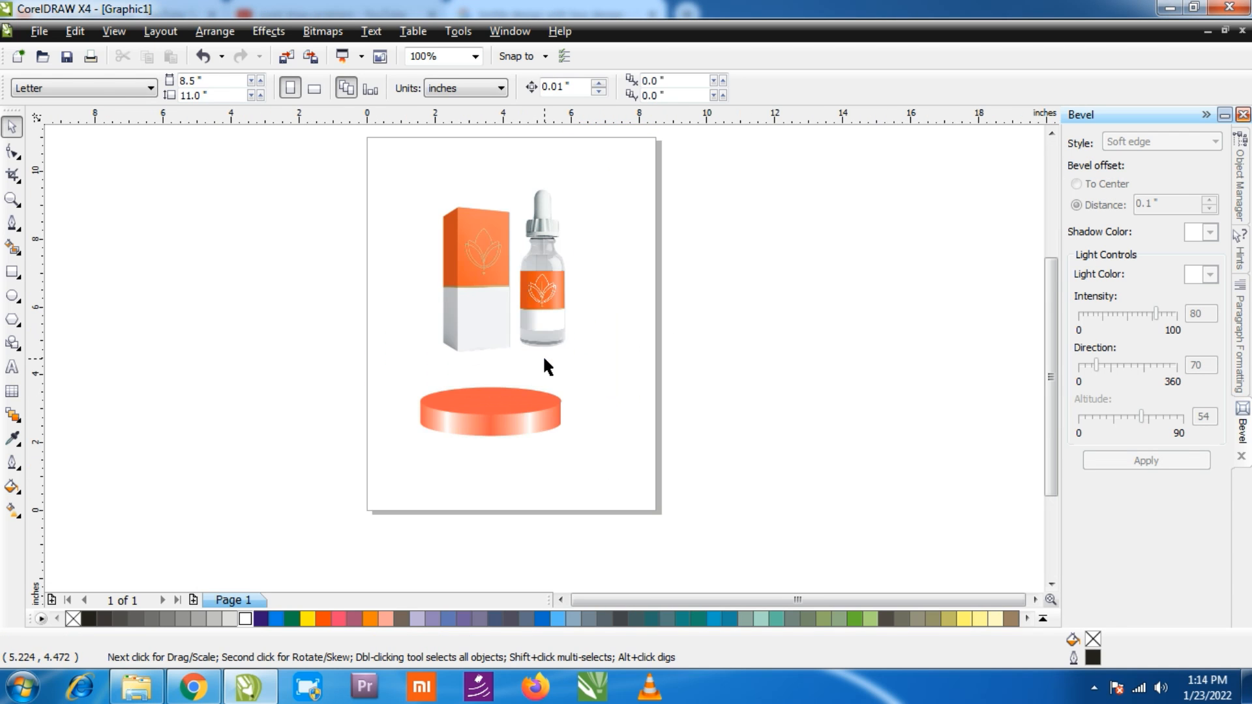
{"action": "left_click", "coordinate": [489, 294]}
{"action": "left_click_drag", "start_coordinate": [509, 211], "coordinate": [549, 268]}
{"action": "left_click", "coordinate": [551, 300]}
{"action": "key", "text": "ctrl+r"}
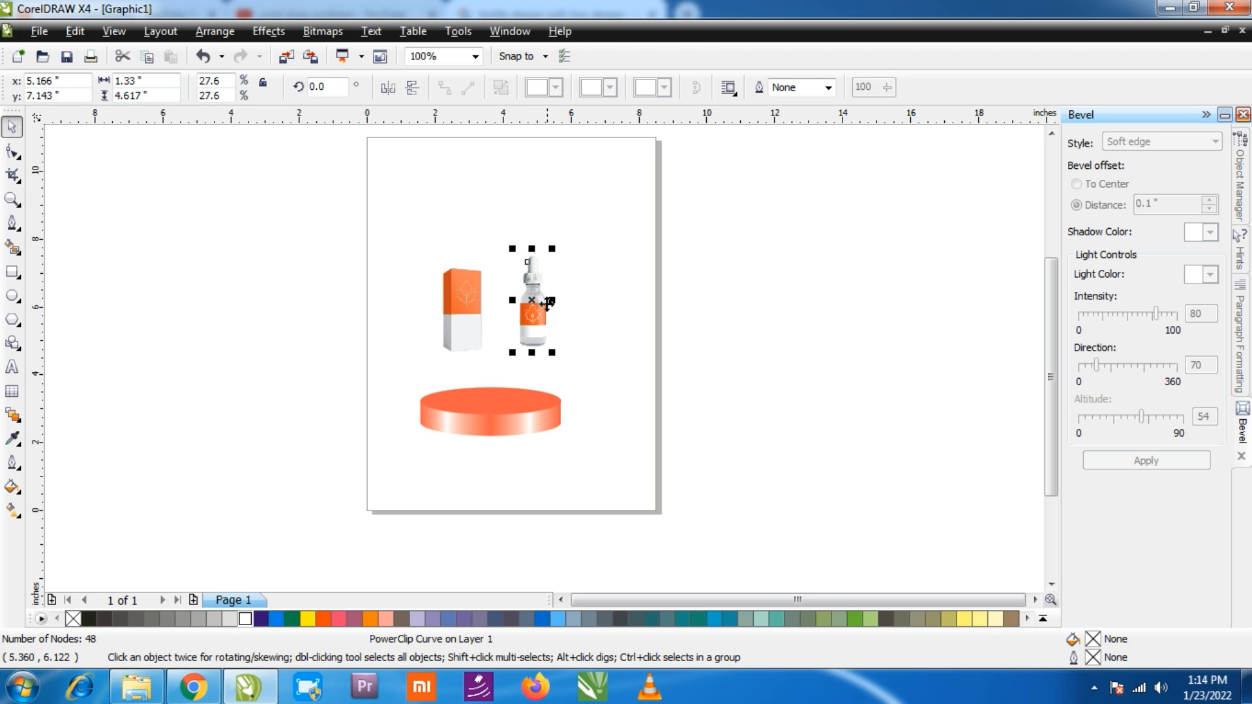
- Place the box and bottle in front of the disc, standing on its top, with the bottle close against the box
{"action": "left_click", "coordinate": [470, 329], "text": "shift"}
{"action": "left_click_drag", "start_coordinate": [465, 307], "coordinate": [482, 364]}
{"action": "scroll", "coordinate": [501, 373], "scroll_direction": "up", "scroll_amount": 2}
{"action": "key", "text": "shift+Page_Up"}
{"action": "left_click", "coordinate": [739, 318]}
{"action": "left_click_drag", "start_coordinate": [739, 318], "coordinate": [596, 332]}
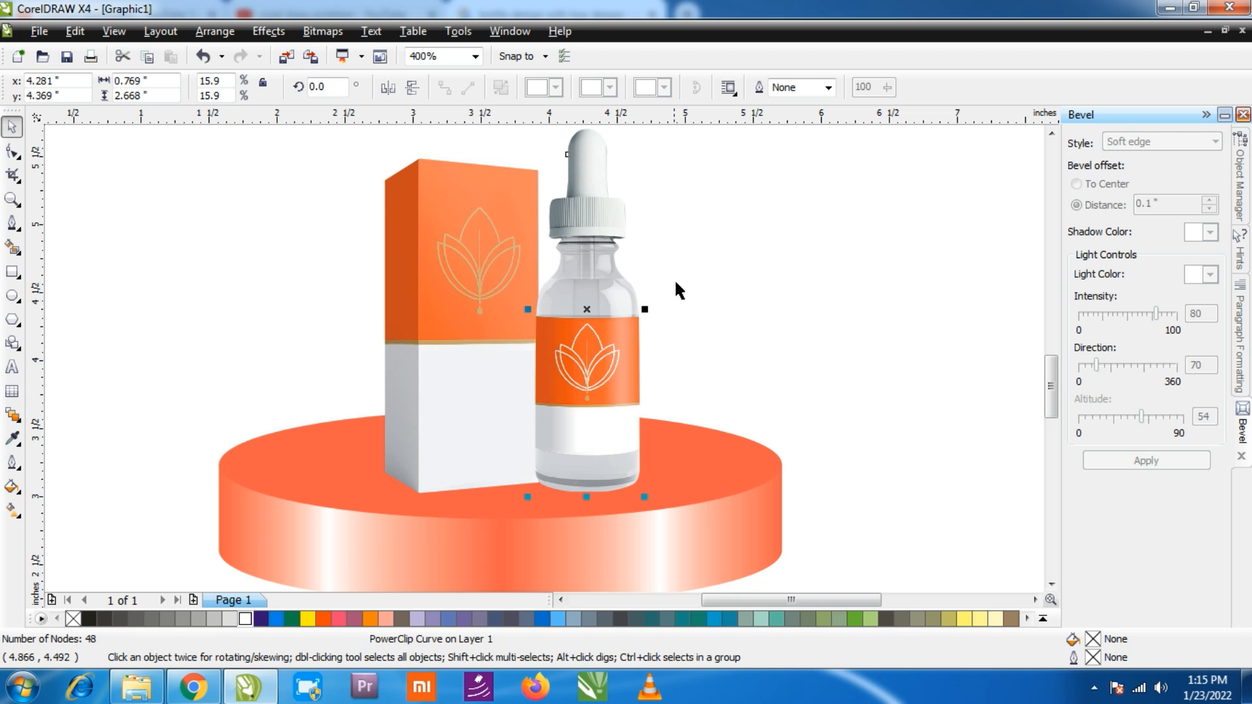
- Scale the bottle down to 13.8% and tilt it 5.4 degrees so it leans toward the box
{"action": "left_click", "coordinate": [1051, 134]}
{"action": "left_click_drag", "start_coordinate": [646, 169], "coordinate": [630, 221]}
{"action": "left_click", "coordinate": [618, 260]}
{"action": "left_click_drag", "start_coordinate": [630, 548], "coordinate": [654, 557]}
{"action": "left_click", "coordinate": [818, 395]}
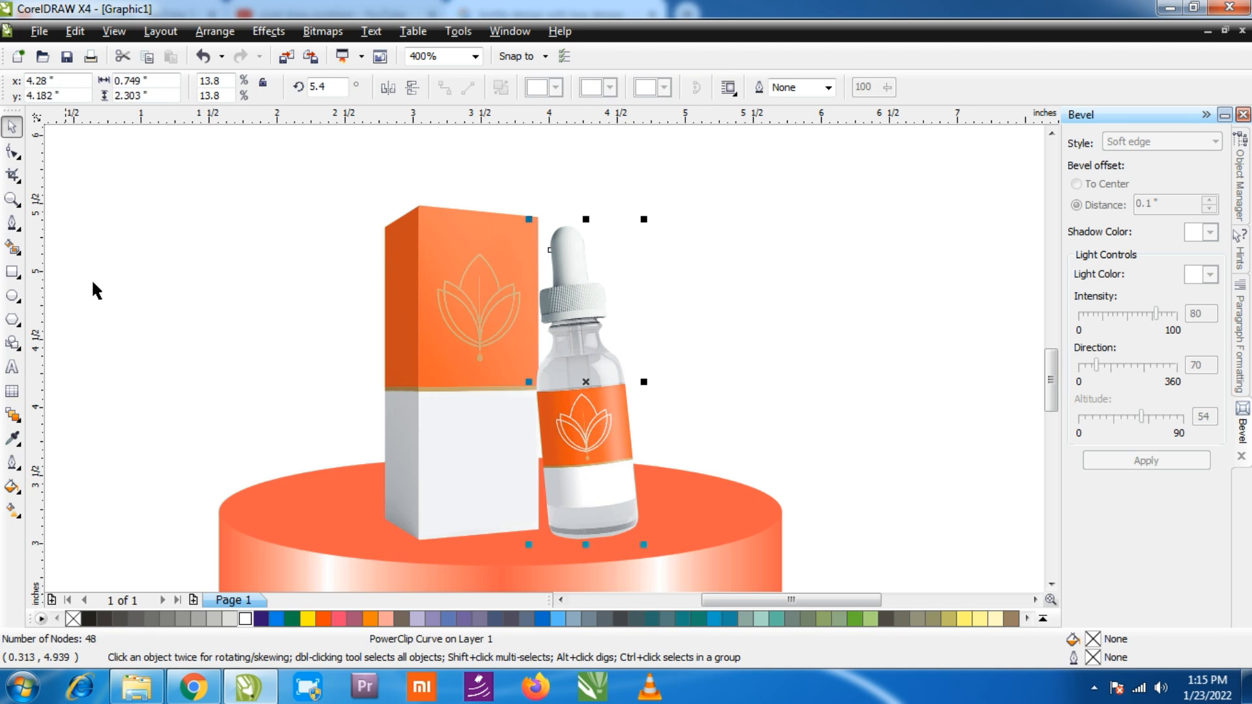
- Shrink the grouped disc around its centre to about 3.1 inches wide
{"action": "scroll", "coordinate": [541, 358], "scroll_direction": "down", "scroll_amount": 2}
{"action": "scroll", "coordinate": [559, 371], "scroll_direction": "up", "scroll_amount": 1}
{"action": "left_click", "coordinate": [584, 440]}
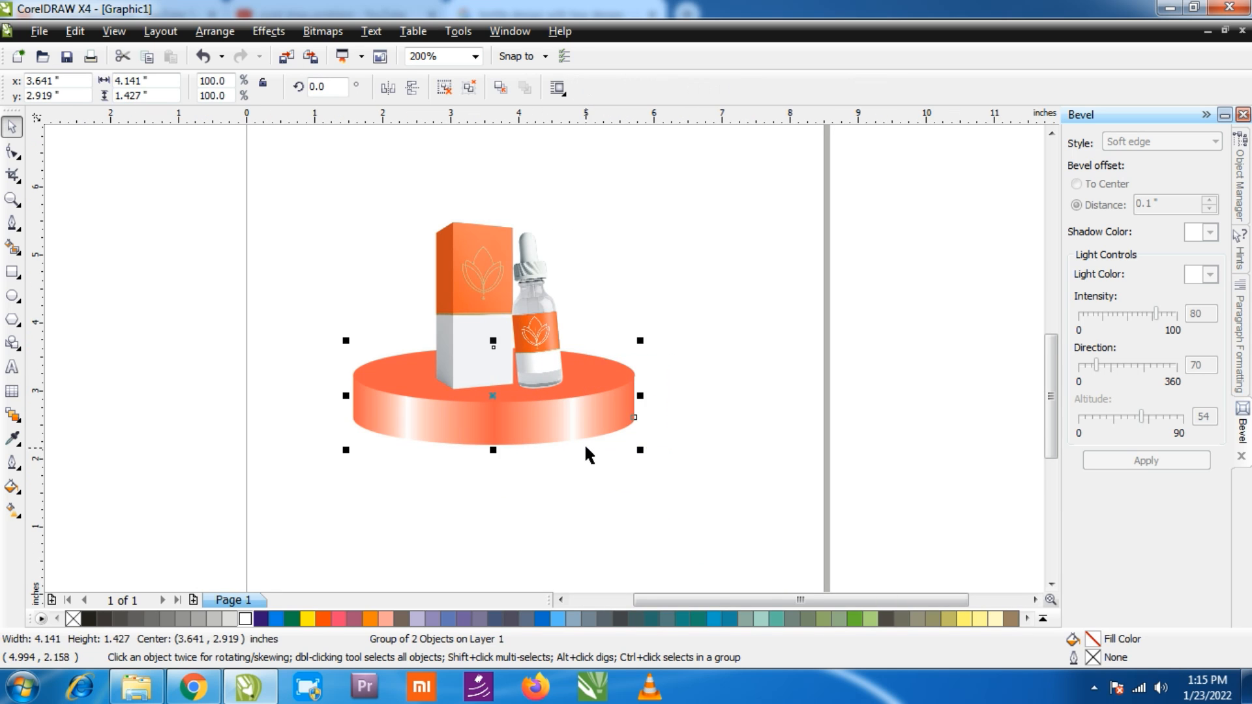
{"action": "scroll", "coordinate": [545, 359], "scroll_direction": "up", "scroll_amount": 1}
{"action": "scroll", "coordinate": [545, 358], "scroll_direction": "up", "scroll_amount": 1}
{"action": "scroll", "coordinate": [544, 359], "scroll_direction": "down", "scroll_amount": 1}
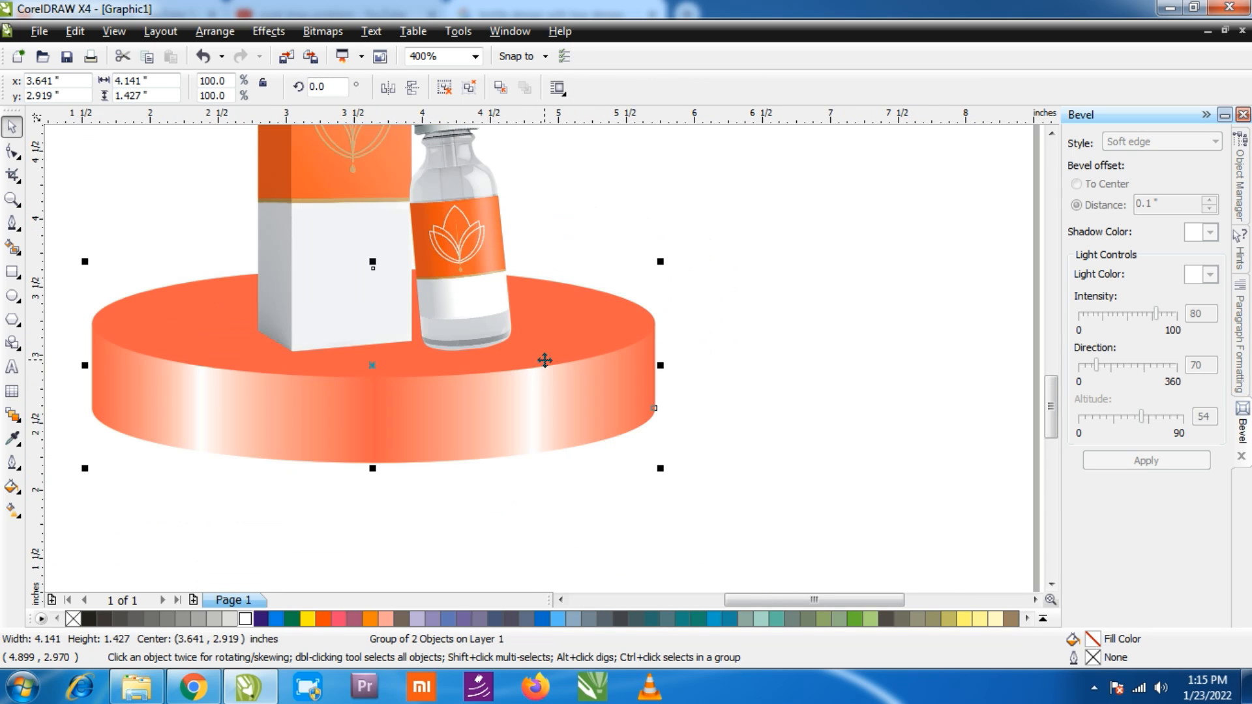
{"action": "left_click_drag", "start_coordinate": [659, 469], "coordinate": [588, 443]}
{"action": "scroll", "coordinate": [609, 428], "scroll_direction": "down", "scroll_amount": 2}
{"action": "left_click", "coordinate": [608, 429]}
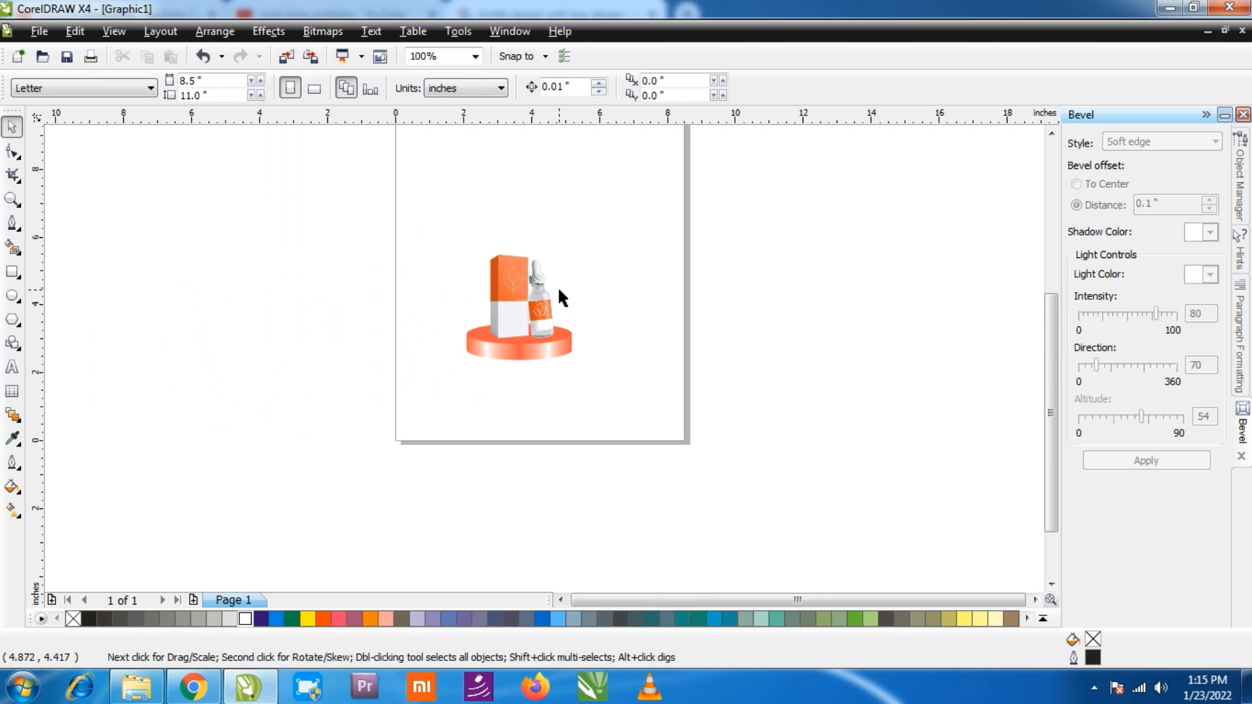
- Draw a square about 3.79 inches wide around the products and disc, filled white with no outline
{"action": "scroll", "coordinate": [539, 350], "scroll_direction": "up", "scroll_amount": 1}
{"action": "left_click_drag", "start_coordinate": [295, 256], "coordinate": [609, 531]}
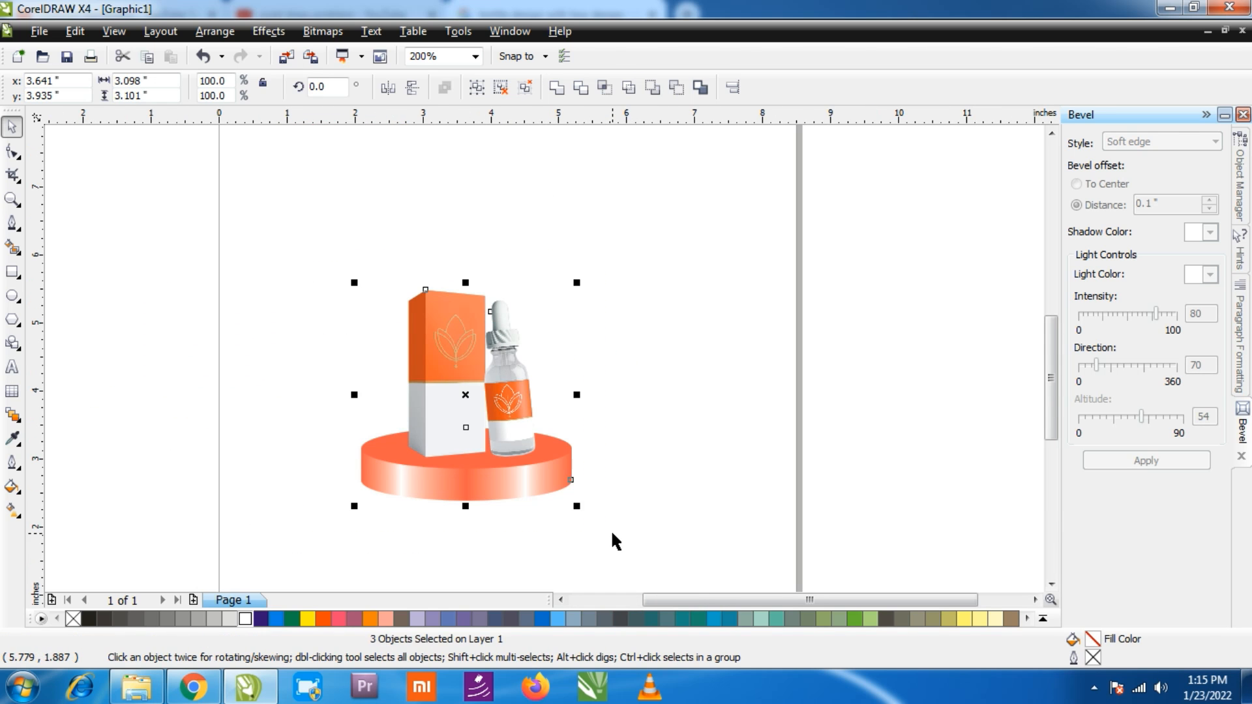
{"action": "key", "text": "shift+F2"}
{"action": "left_click", "coordinate": [833, 340]}
{"action": "key", "text": "F6"}
{"action": "scroll", "coordinate": [553, 361], "scroll_direction": "down", "scroll_amount": 1}
{"action": "mouse_move", "coordinate": [423, 247]}
{"action": "left_mouse_down"}
{"action": "mouse_move", "coordinate": [683, 465]}
{"action": "mouse_move", "coordinate": [682, 444]}
{"action": "mouse_move", "coordinate": [681, 456]}
{"action": "left_mouse_up"}
{"action": "key", "text": "space"}
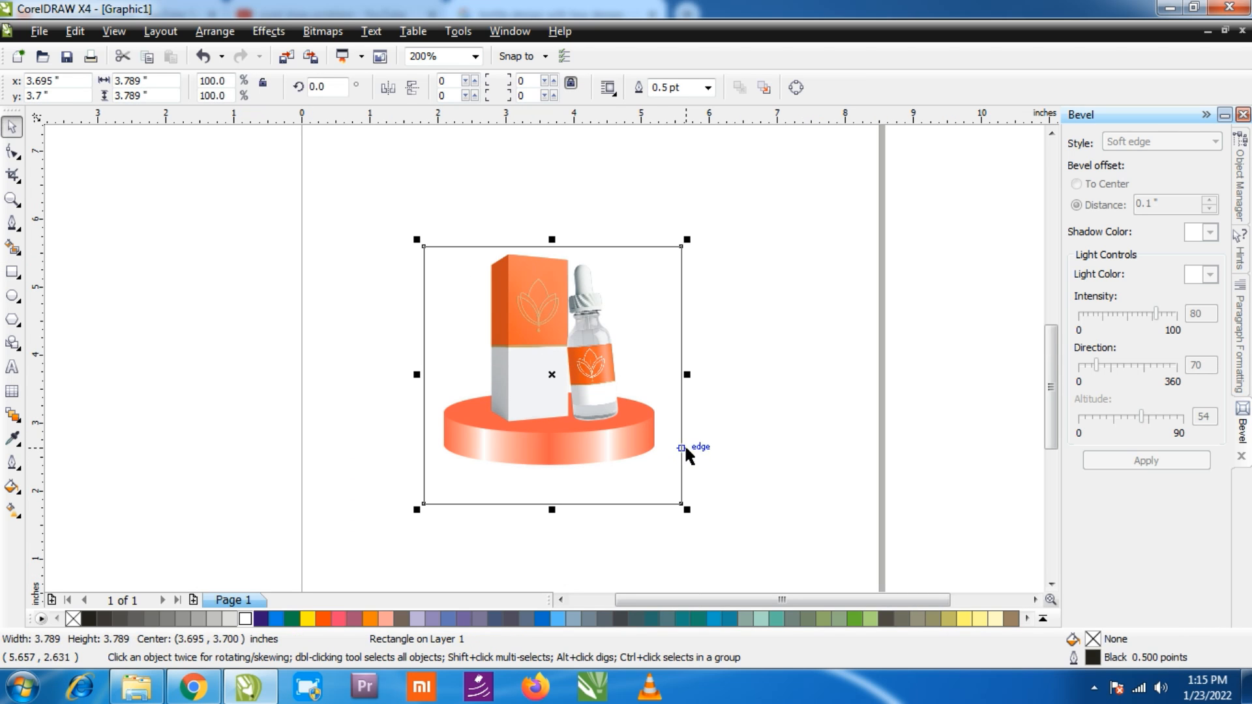
{"action": "left_click", "coordinate": [245, 618]}
{"action": "right_click", "coordinate": [74, 618]}
- Add a black Multiply drop shadow with opacity 50 and feathering 15 around the white square and send it behind the products
{"action": "left_click", "coordinate": [14, 417]}
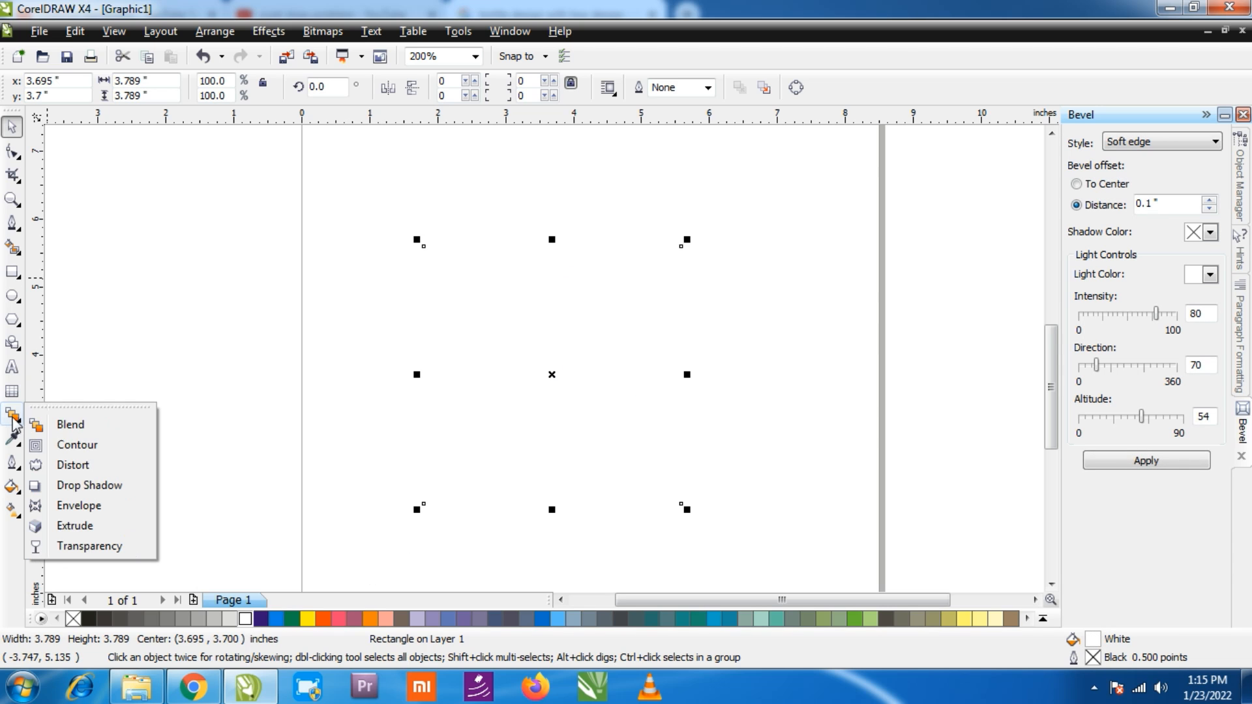
{"action": "left_click", "coordinate": [85, 485]}
{"action": "left_click_drag", "start_coordinate": [546, 377], "coordinate": [598, 350]}
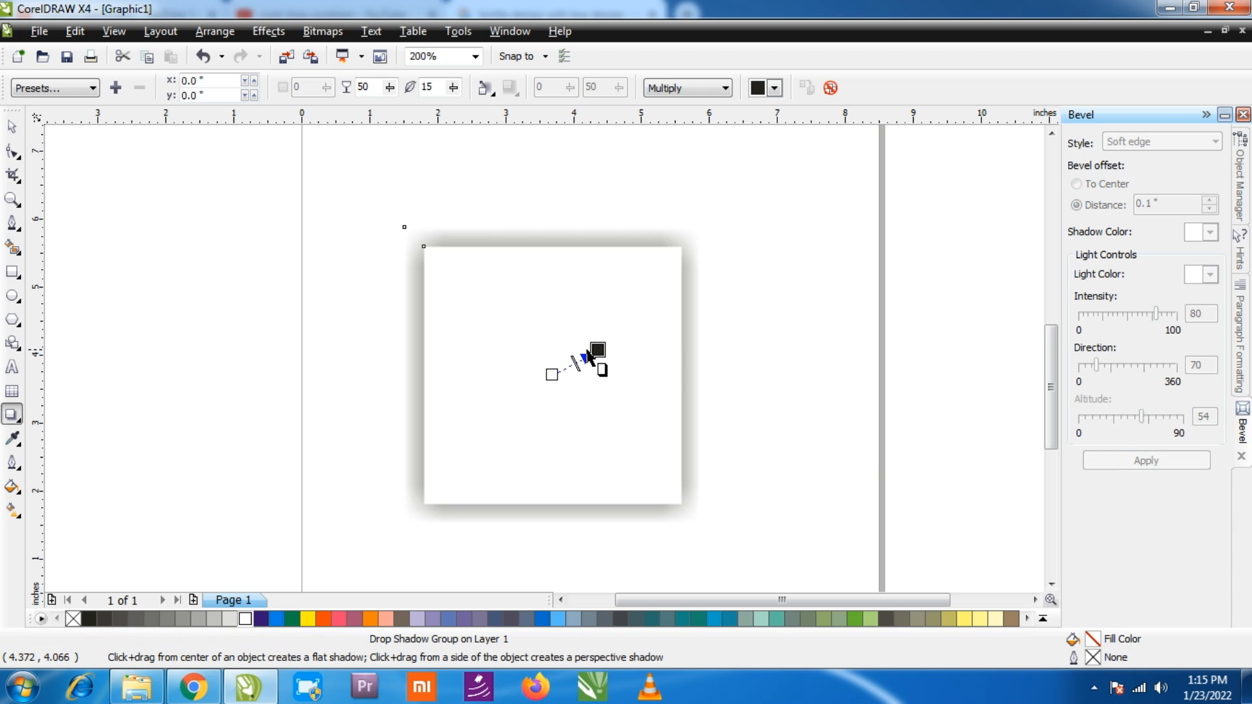
{"action": "key", "text": "space"}
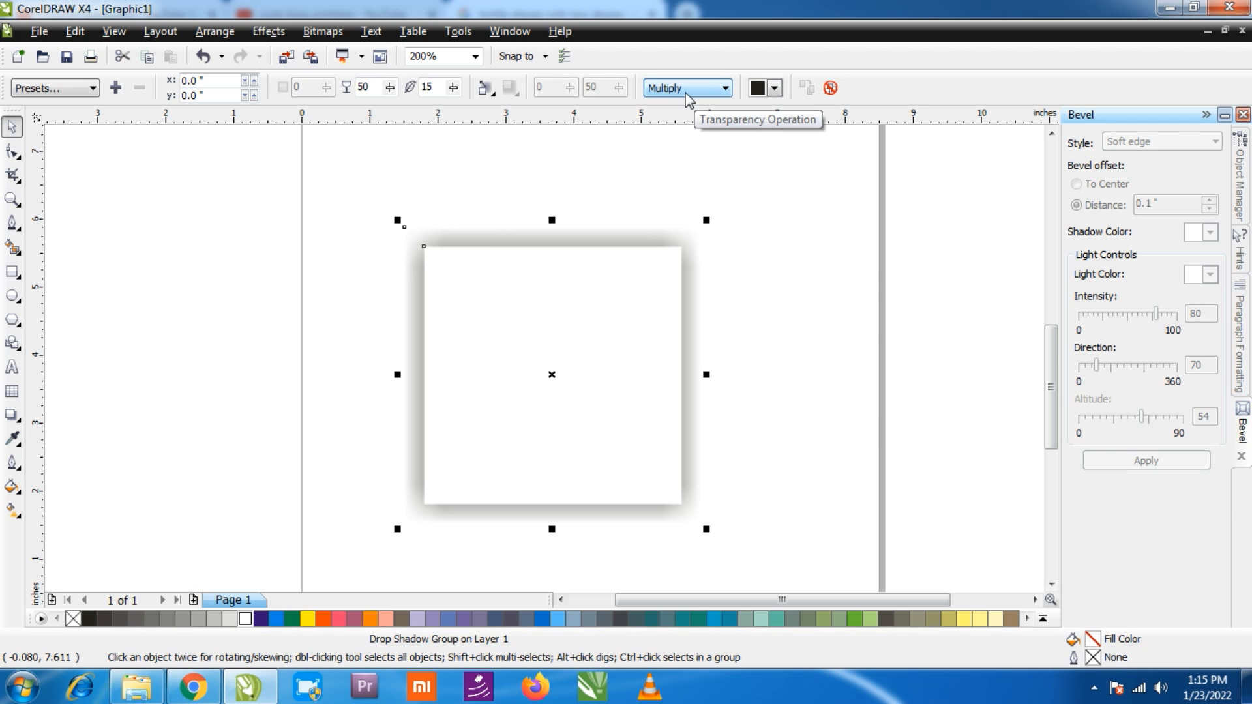
{"action": "left_click", "coordinate": [776, 349]}
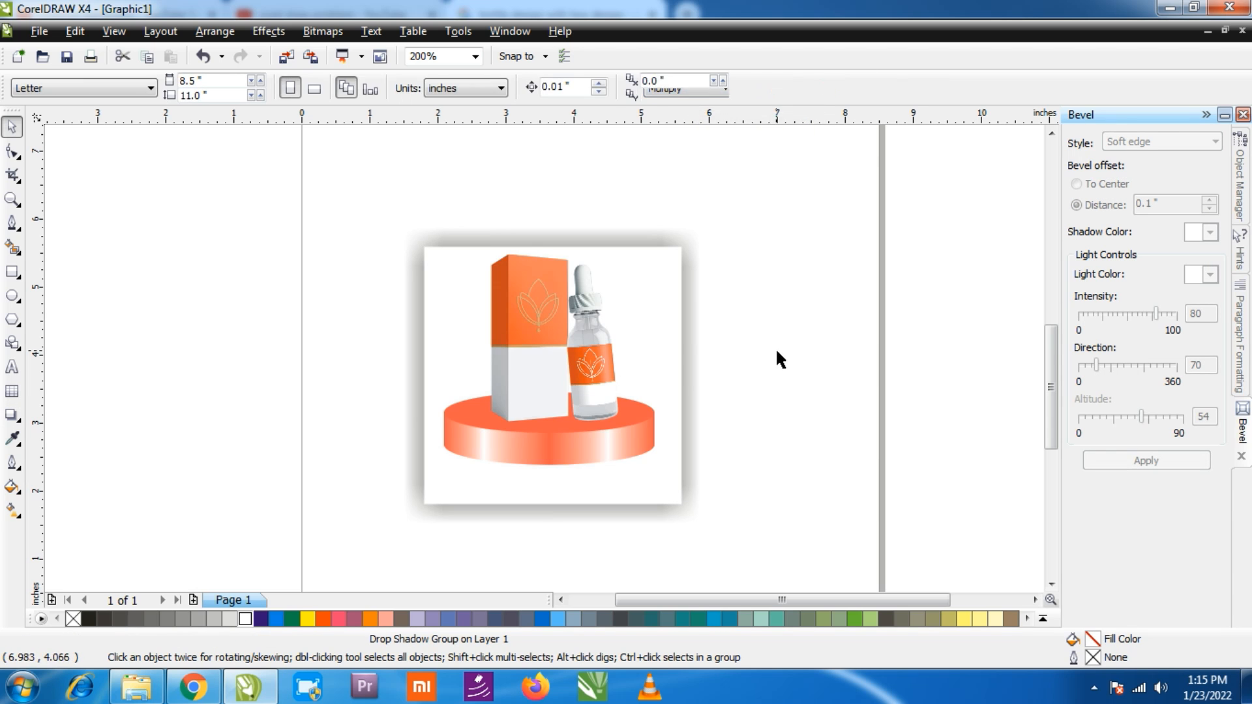
- Group the box, bottle and disc and centre the group vertically within the white square
{"action": "left_click", "coordinate": [558, 399]}
{"action": "left_click", "coordinate": [603, 386], "text": "shift"}
{"action": "left_click_drag", "start_coordinate": [666, 205], "coordinate": [394, 503]}
{"action": "key", "text": "ctrl+g"}
{"action": "left_click", "coordinate": [638, 323], "text": "shift"}
{"action": "key", "text": "e"}
{"action": "left_click", "coordinate": [638, 323], "text": "shift"}
{"action": "left_click", "coordinate": [842, 437]}
{"action": "mouse_move", "coordinate": [328, 175]}
{"action": "left_mouse_down"}
{"action": "mouse_move", "coordinate": [542, 370]}
{"action": "mouse_move", "coordinate": [776, 553]}
{"action": "left_mouse_up"}
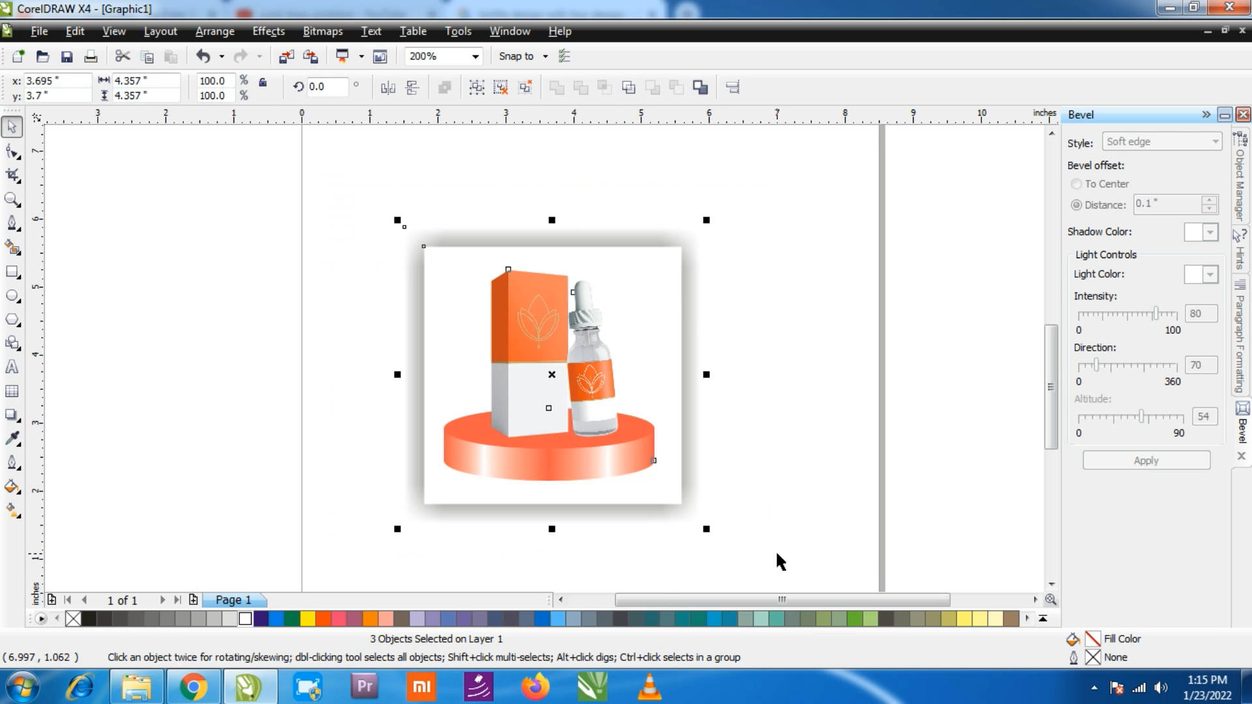
{"action": "scroll", "coordinate": [772, 534], "scroll_direction": "up", "scroll_amount": 1}
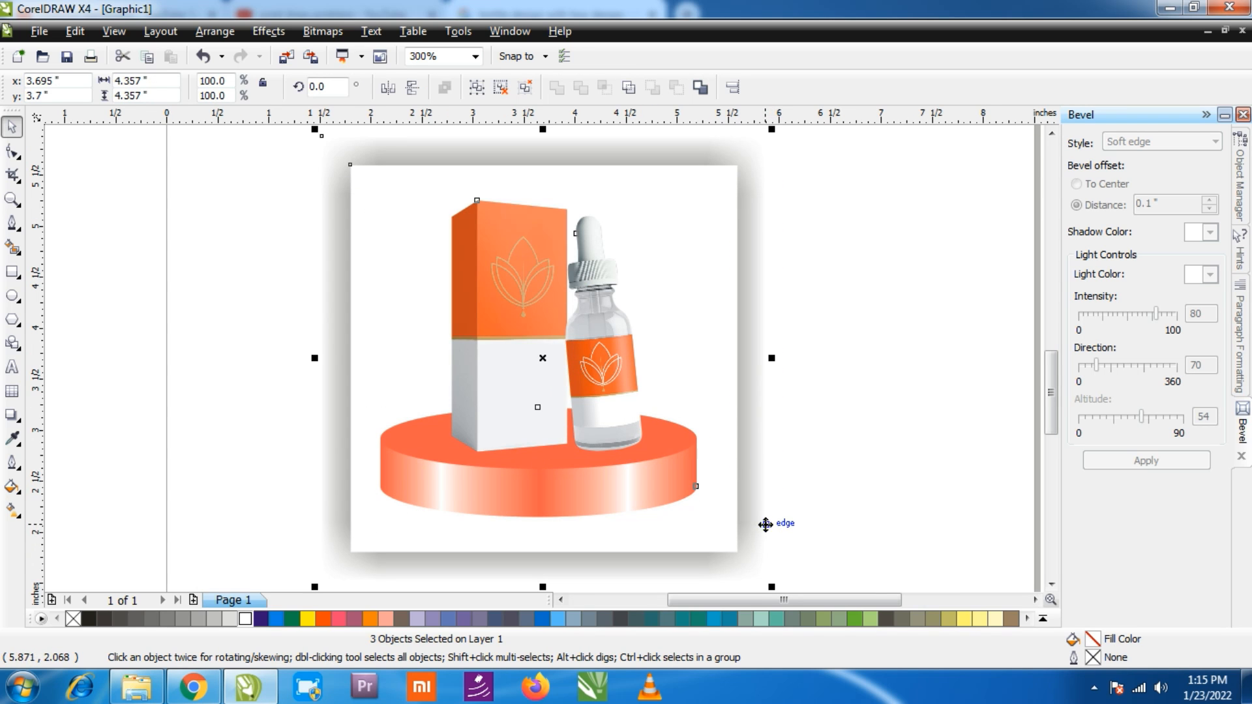
{"action": "left_click", "coordinate": [787, 416]}
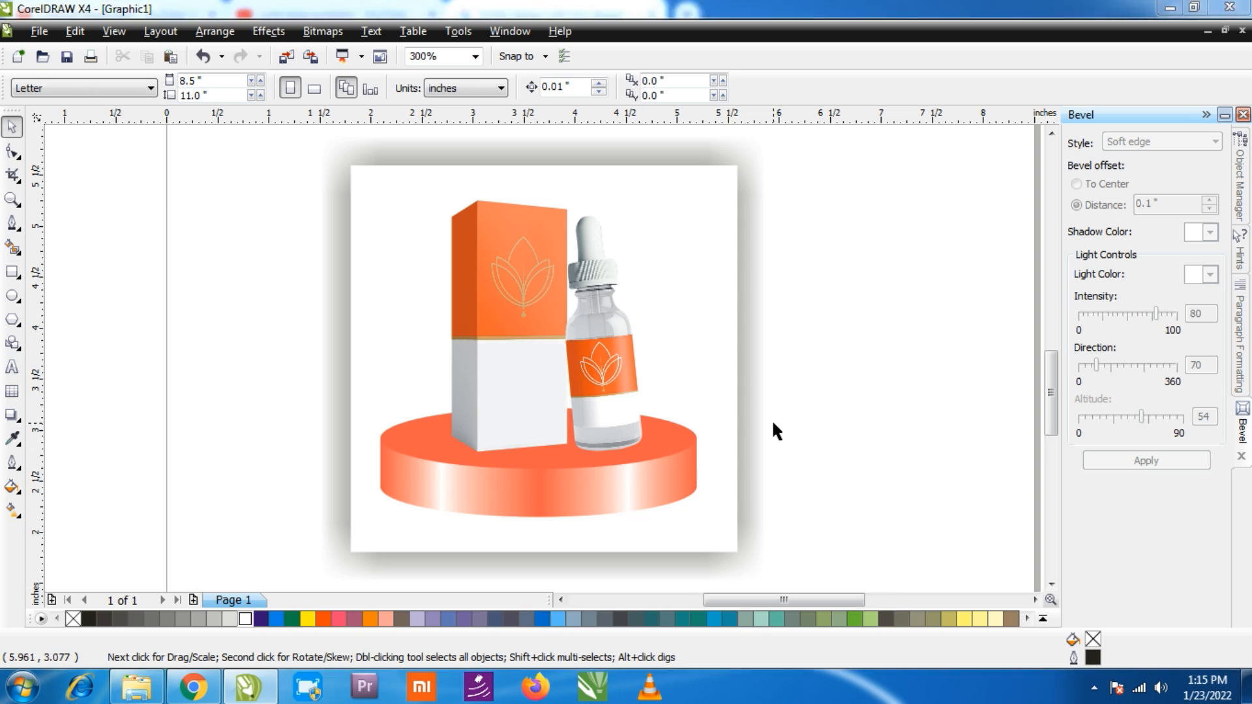